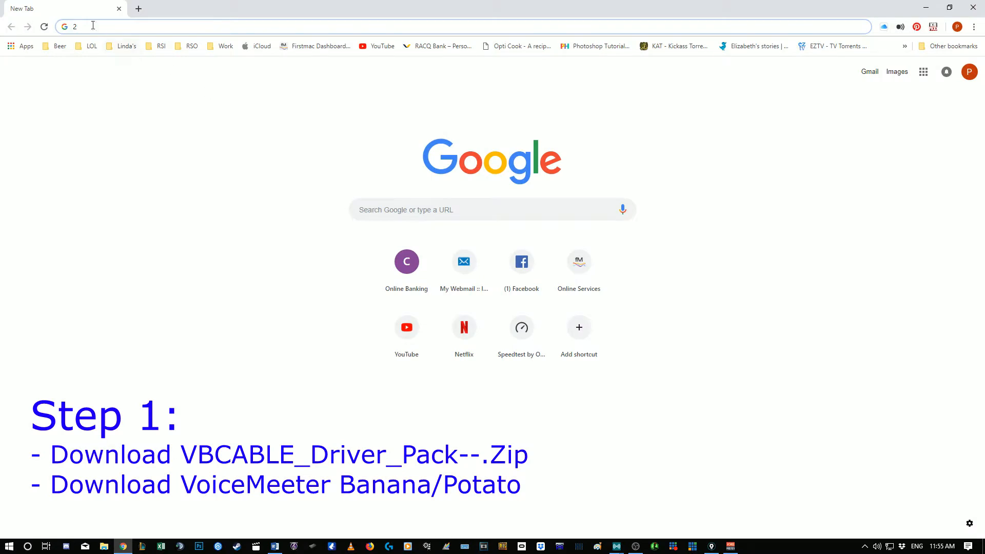
- Search the web for voicemeeter and open the VB-Audio VoiceMeeter result
type("vee")
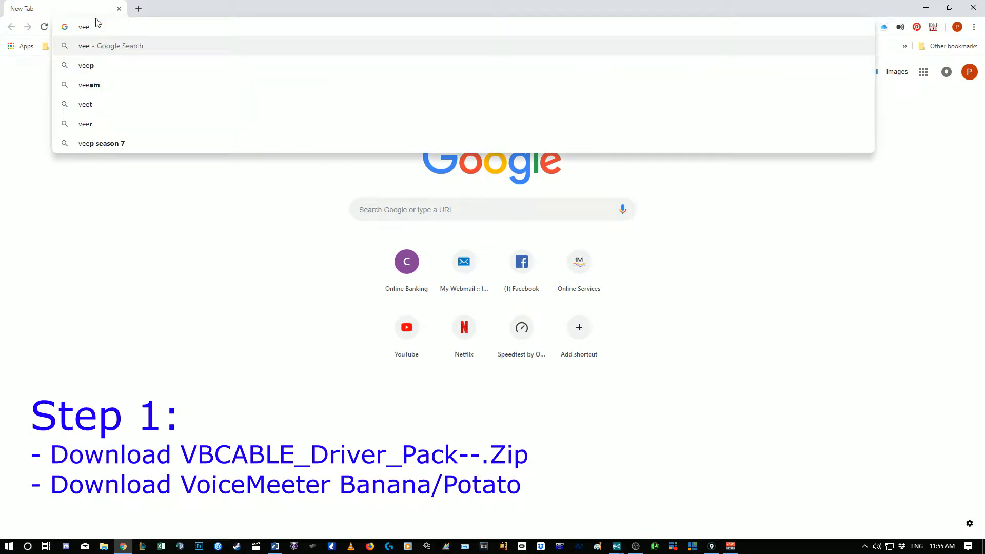
key("BackSpace")
key("BackSpace")
type("oice")
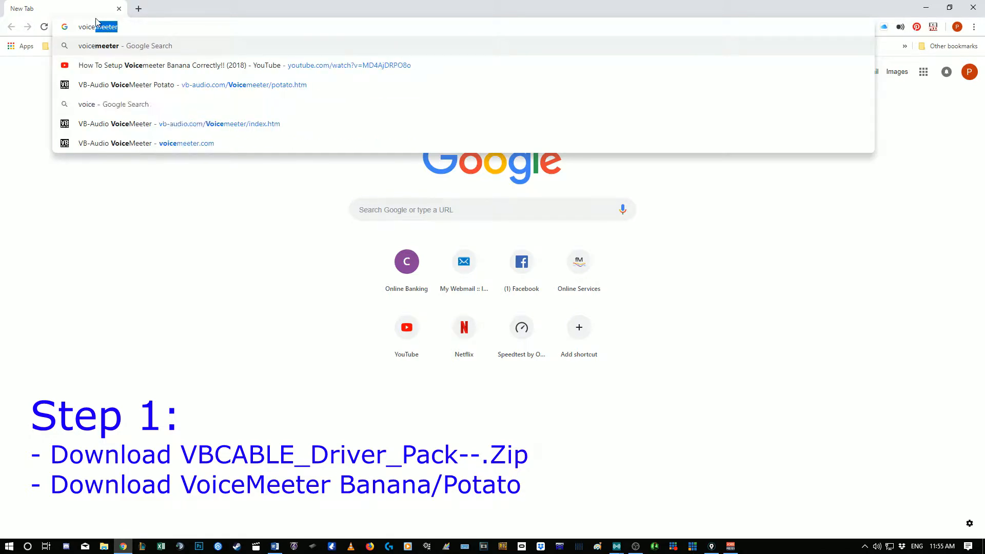
key("Return")
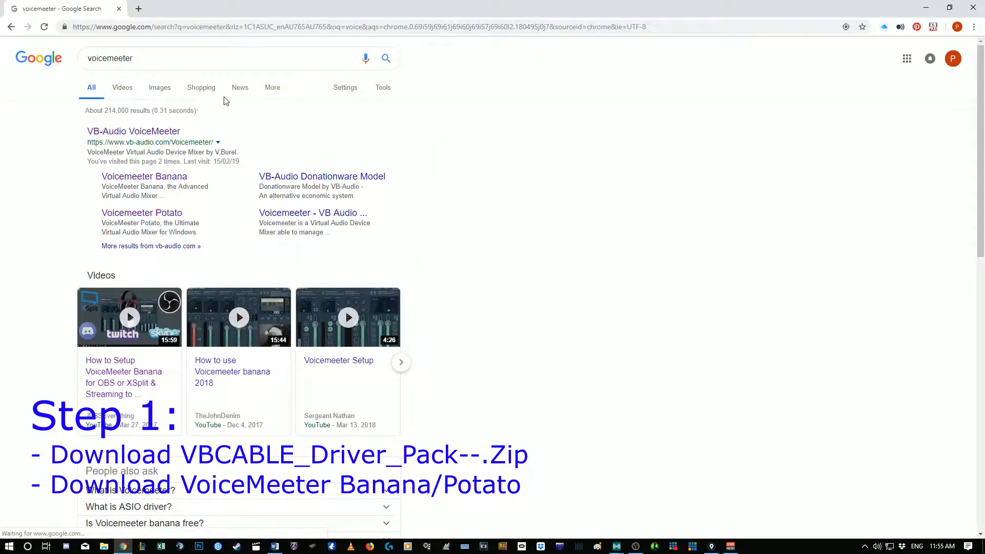
left_click(152, 135)
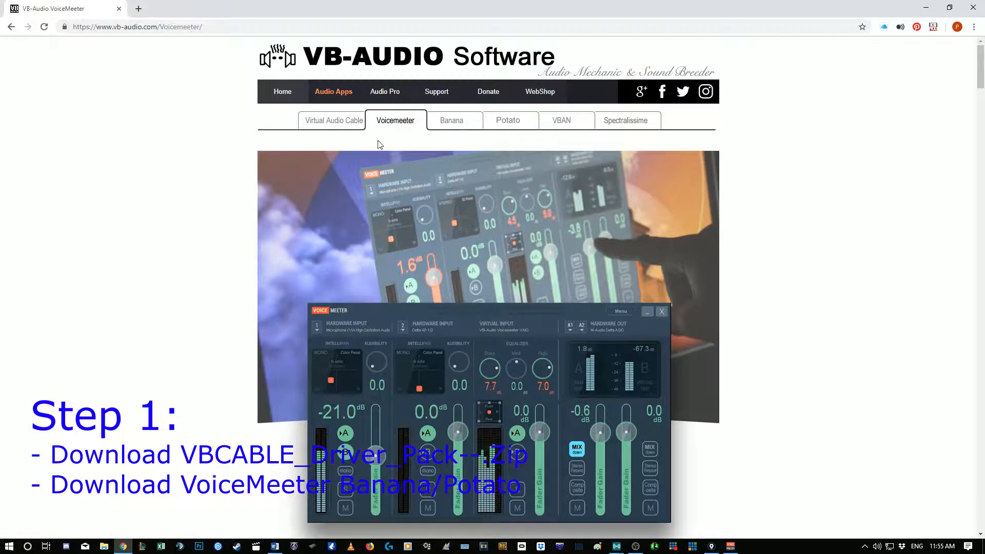
- View the Virtual Audio Cable download page and then the Voicemeeter Banana page on the VB-Audio site
left_click(329, 122)
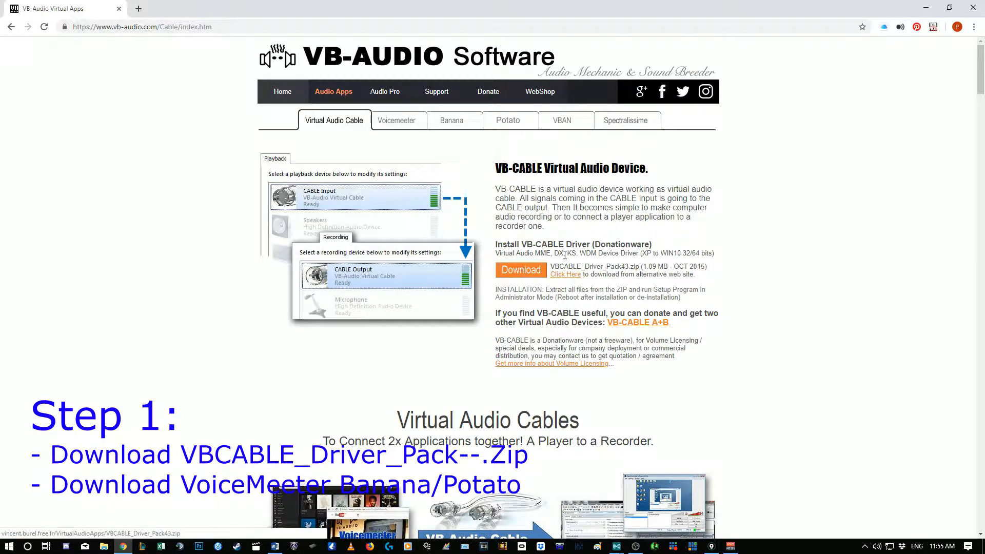
left_click(454, 124)
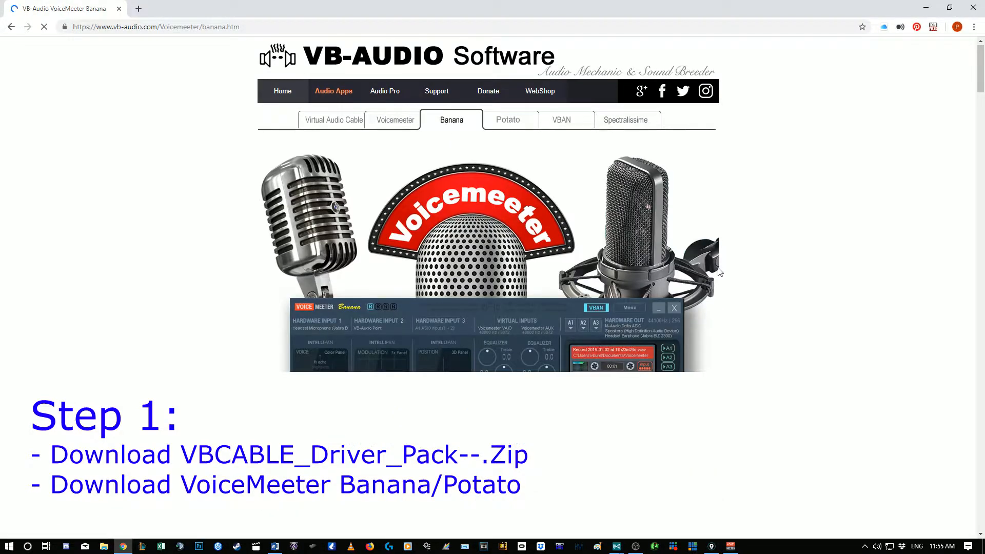
scroll(728, 266, "down", 3)
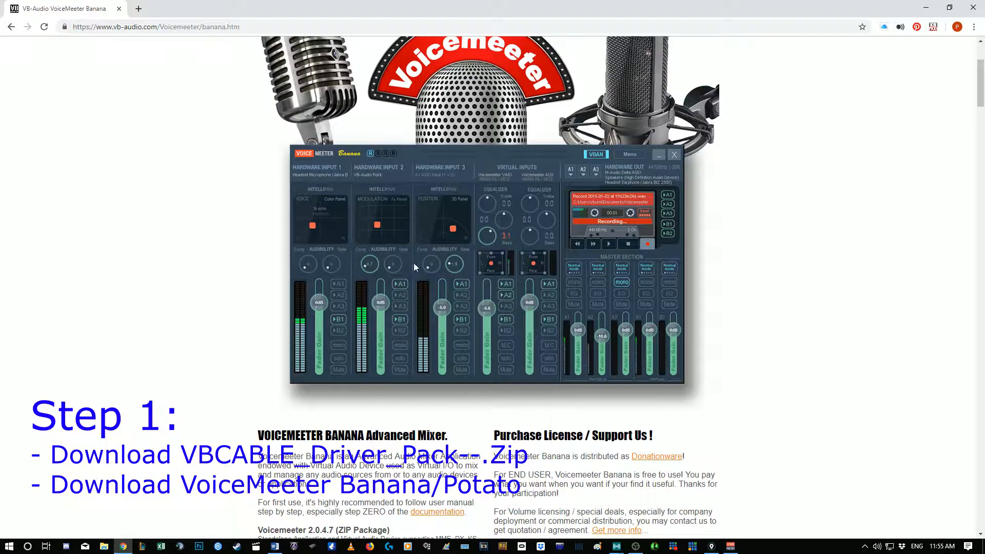
scroll(308, 279, "up", 4)
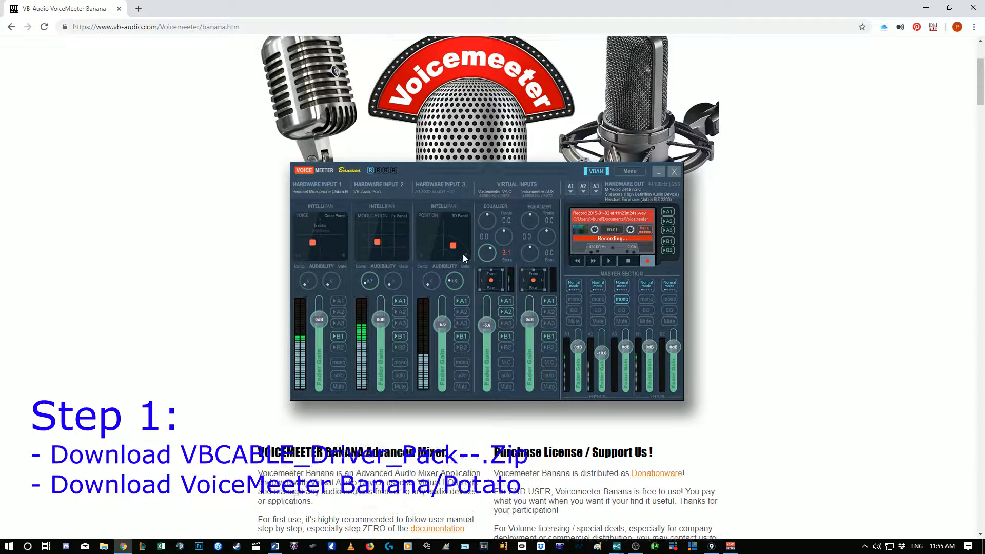
- Open the Voicemeeter Potato page and examine its ZIP and EXE download options
left_click(509, 124)
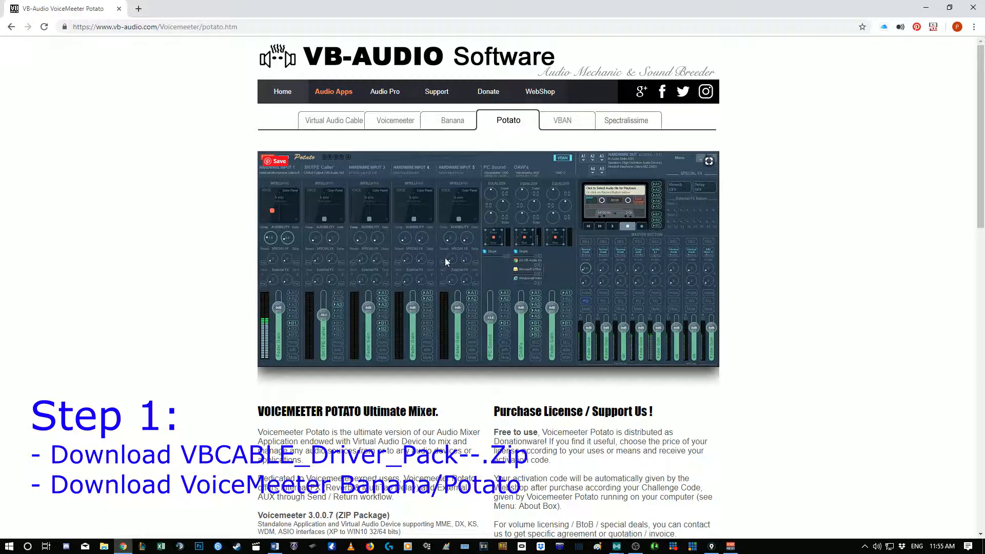
scroll(528, 278, "down", 4)
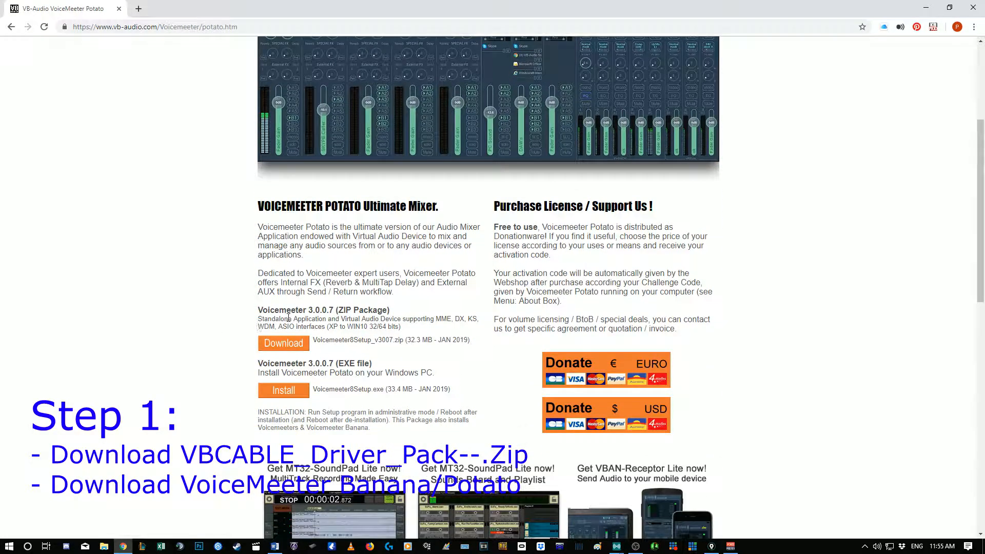
scroll(575, 337, "up", 1)
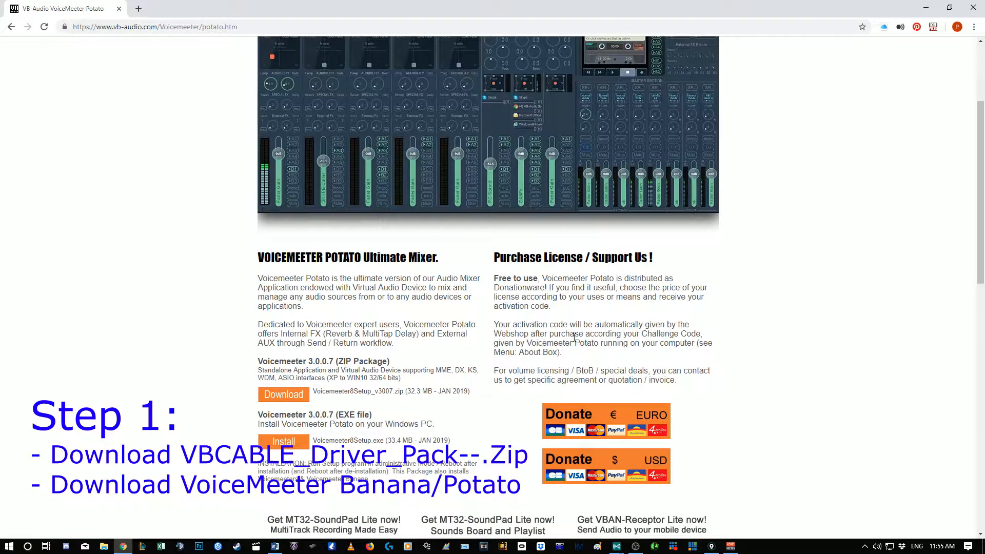
scroll(574, 337, "down", 1)
scroll(482, 364, "up", 4)
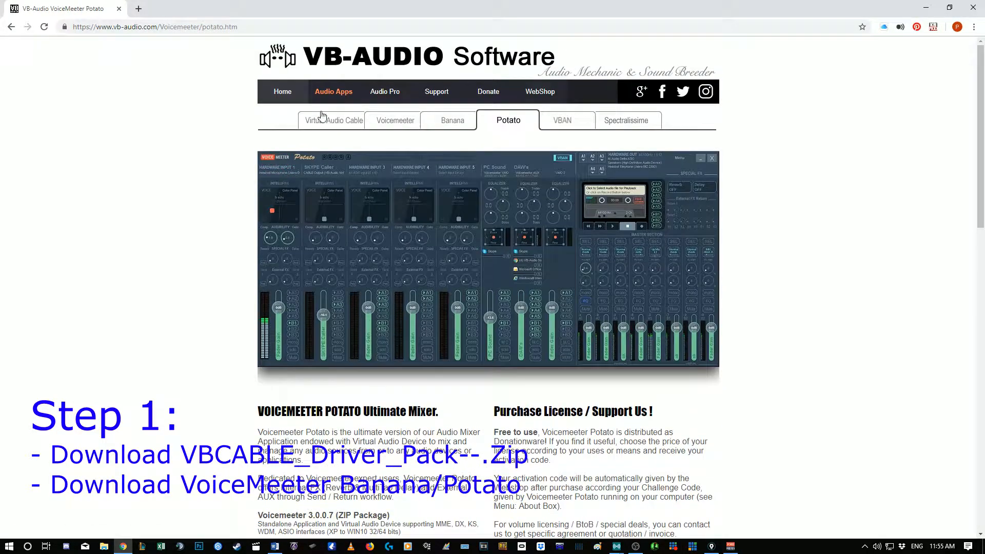
scroll(382, 196, "down", 6)
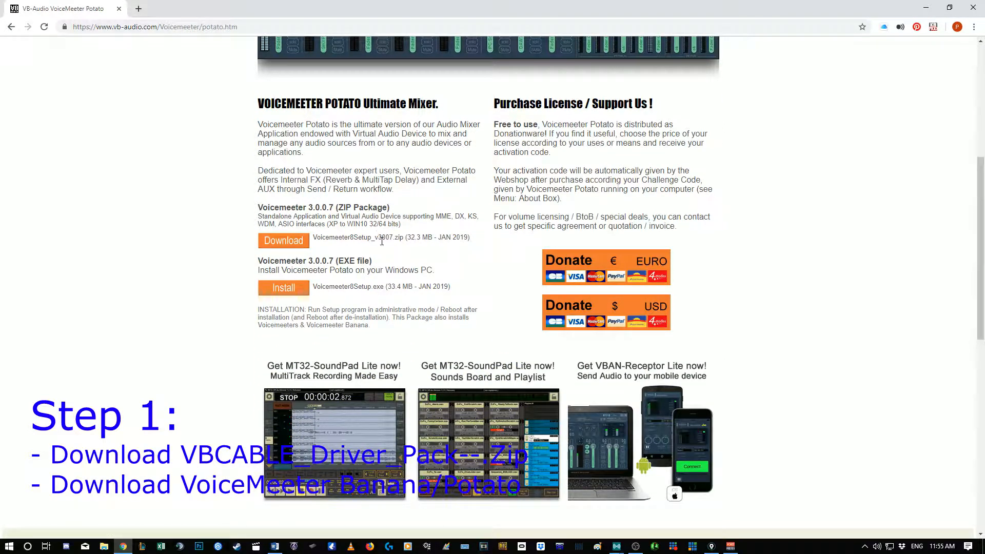
scroll(382, 241, "up", 6)
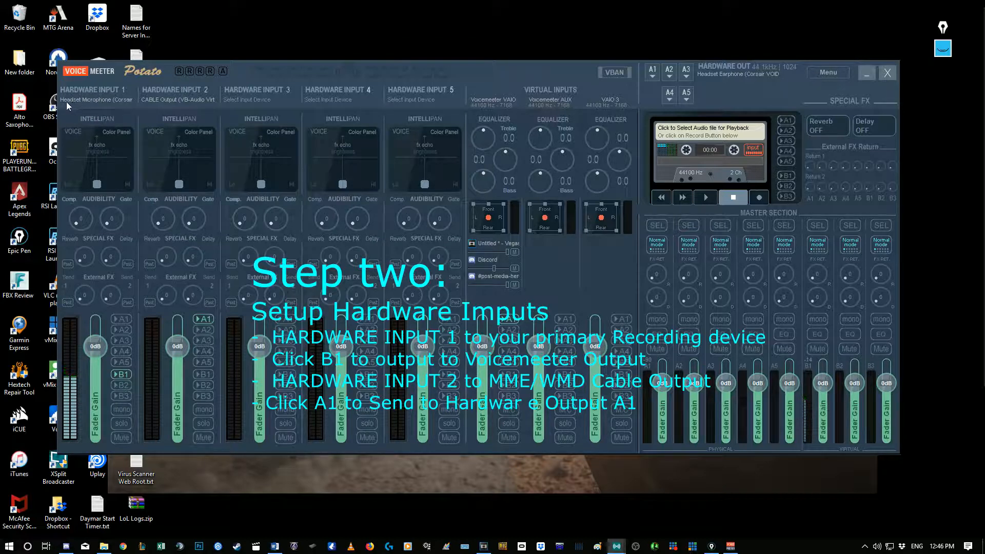
- In Voicemeeter Potato, check Hardware Input 1's device and annotate its routing from a headset sketch through B1 to handwritten "Voicemeeter Output"
left_click(110, 101)
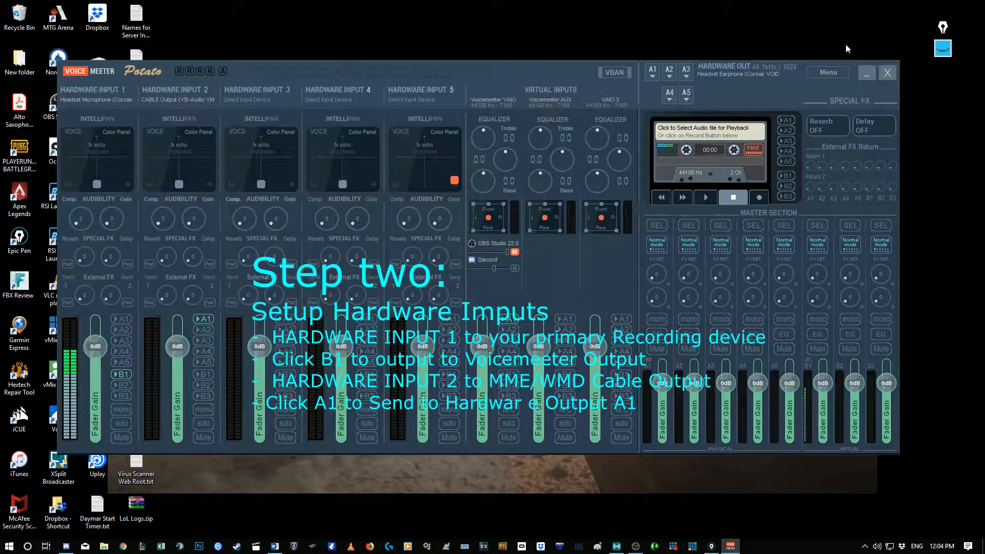
left_click(943, 50)
left_click(942, 80)
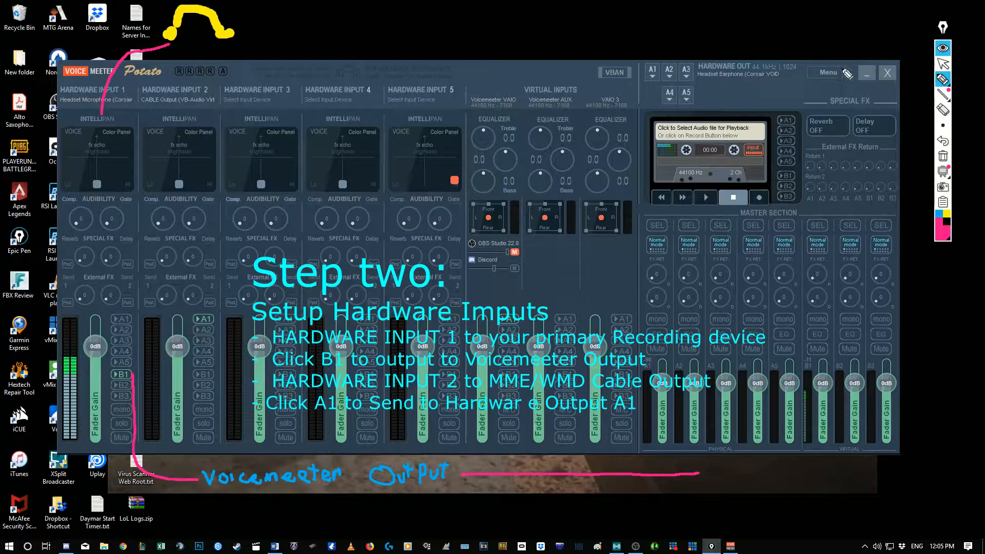
left_click(943, 63)
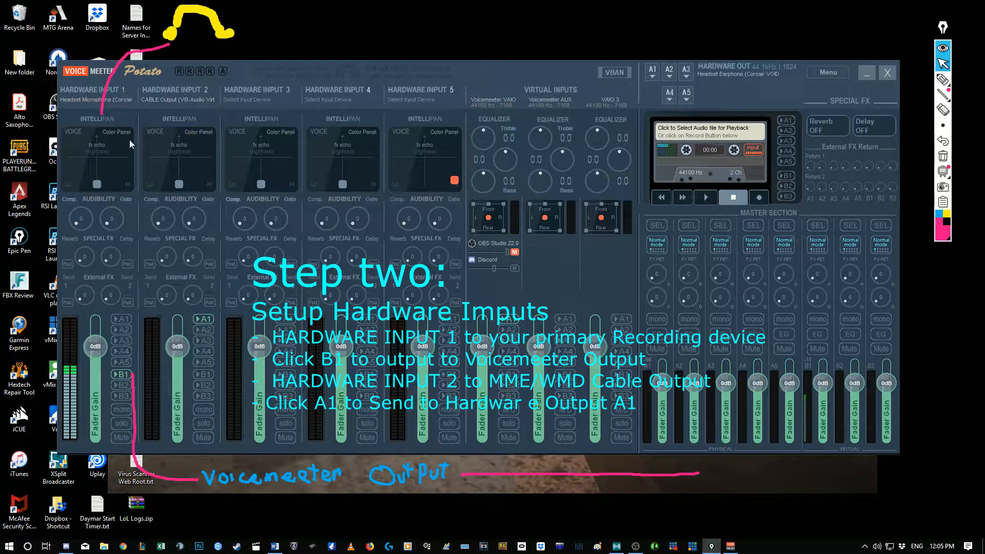
- Set Hardware Input 2 to MME: CABLE Output (VB-Audio Virtual and route it to A1
left_click(174, 100)
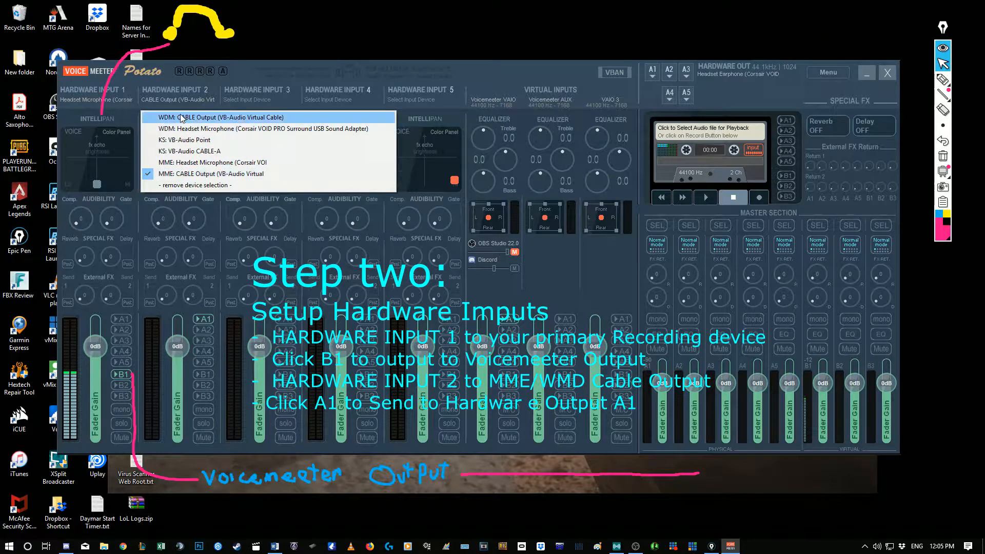
left_click(194, 174)
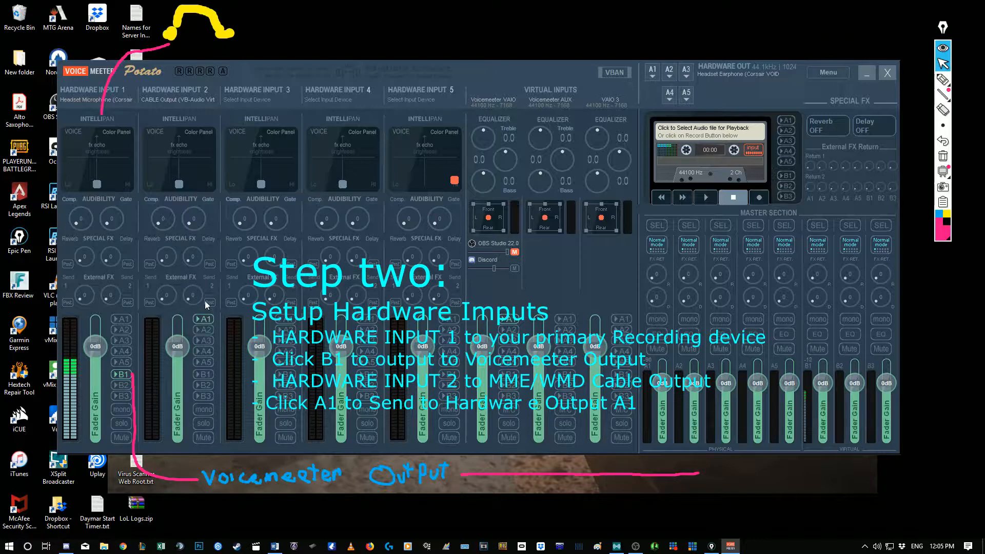
left_click(204, 319)
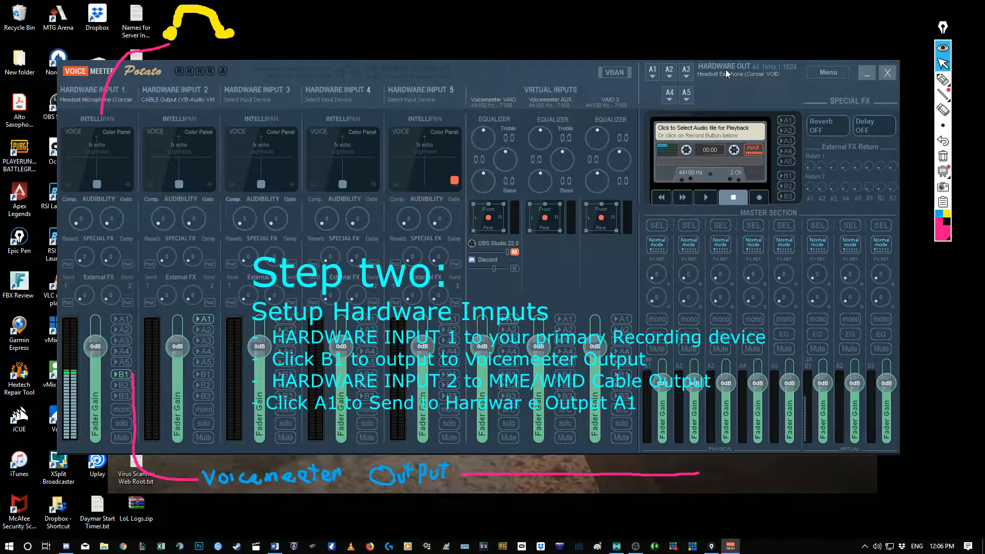
- Set hardware output A1 to MME: Headset Earphone (Corsair VOID
left_click(652, 74)
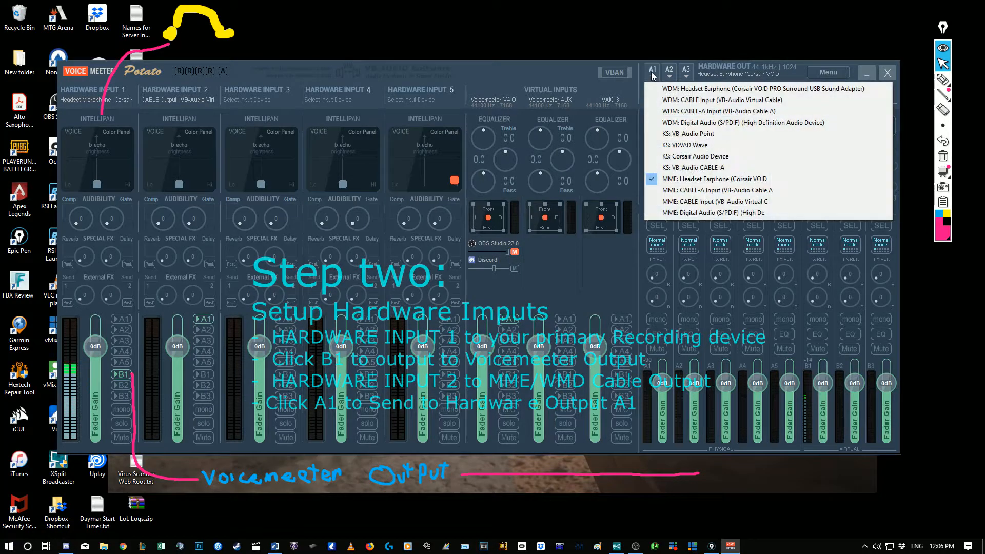
left_click(697, 180)
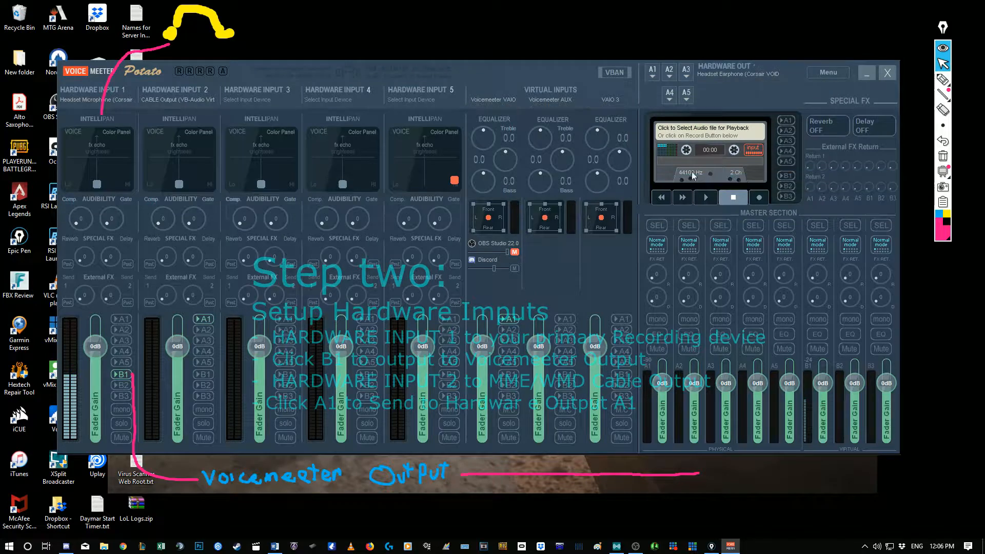
- Look through the device choices for outputs A2 and A1, and try routing Hardware Input 2 to A2
left_click(669, 73)
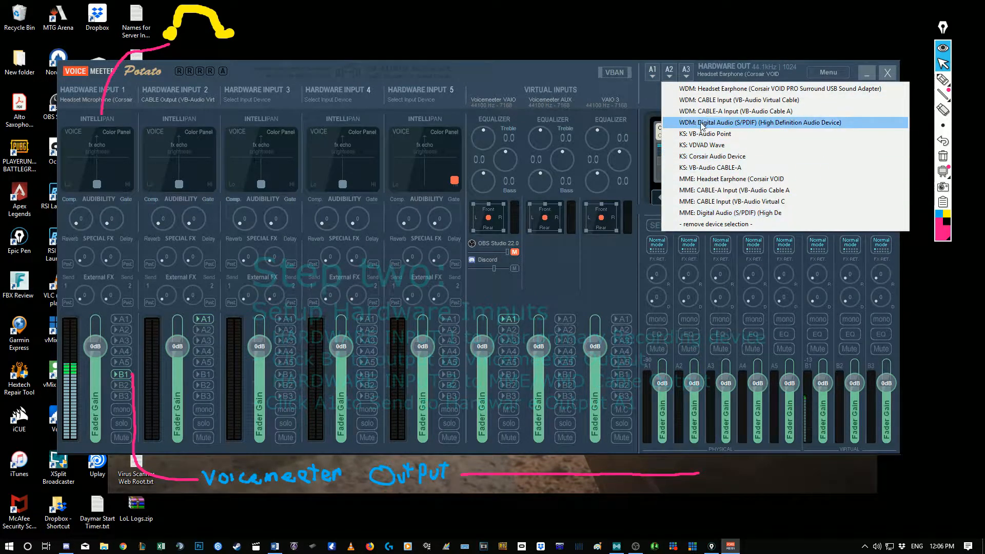
left_click(653, 71)
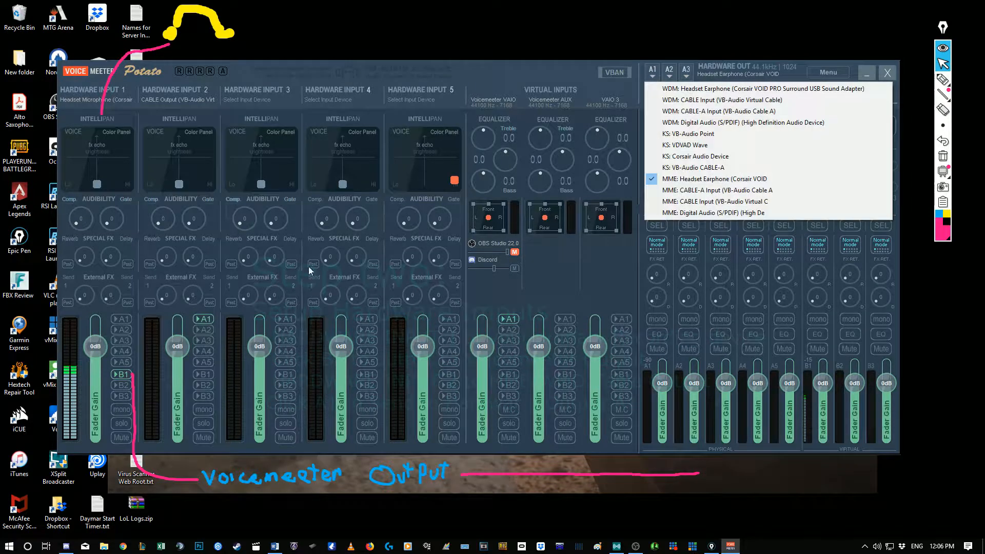
left_click(203, 330)
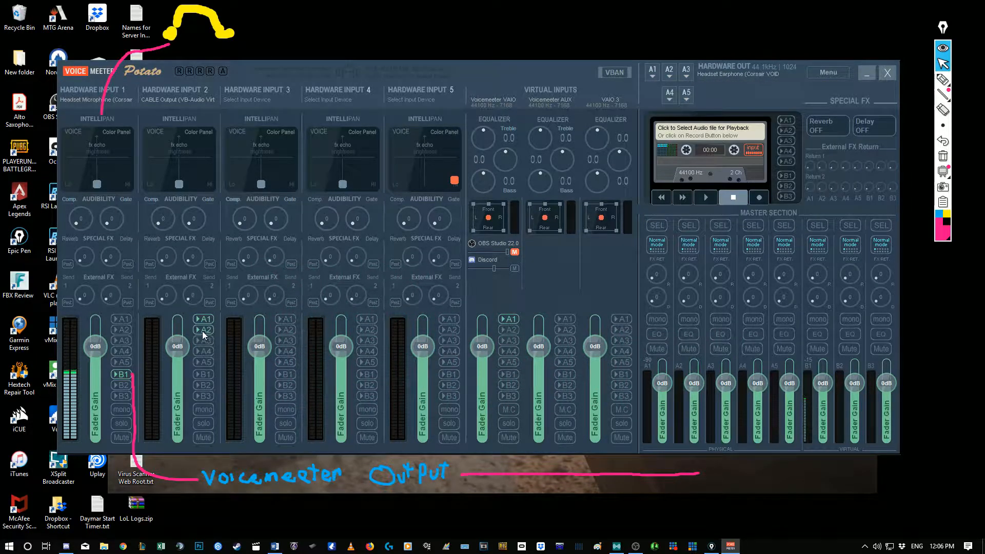
left_click(202, 331)
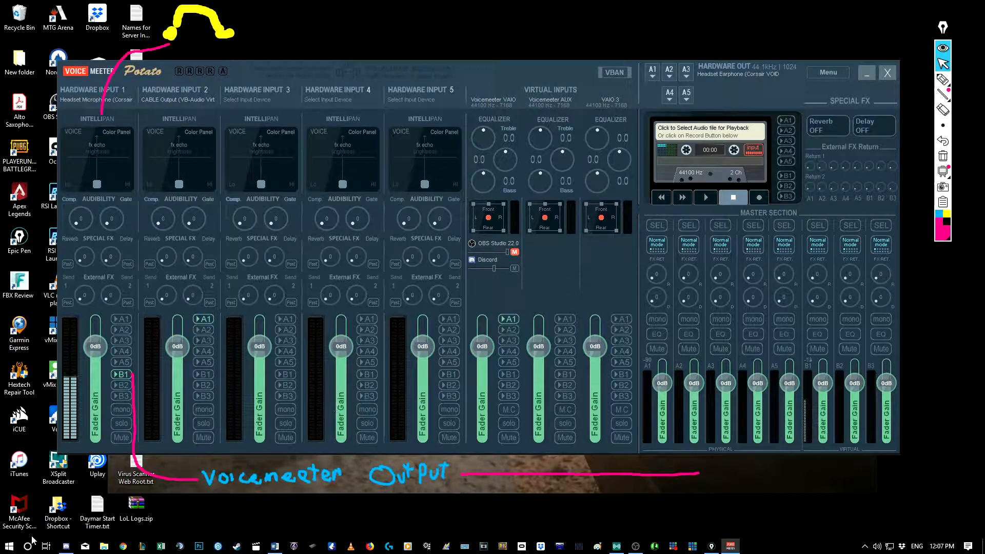
- Switch to Discord and open its Voice & Video settings
left_click(67, 546)
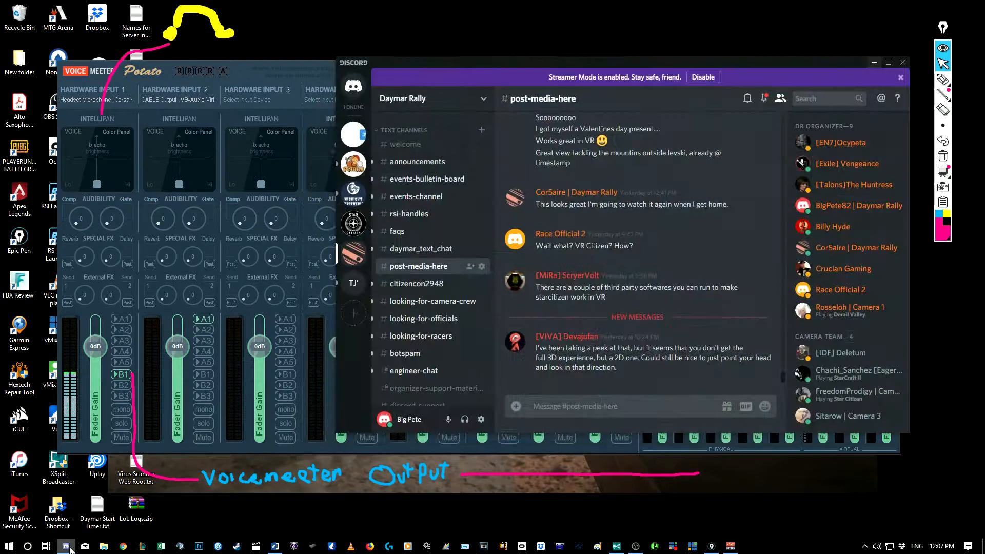
left_click(482, 420)
left_click(405, 272)
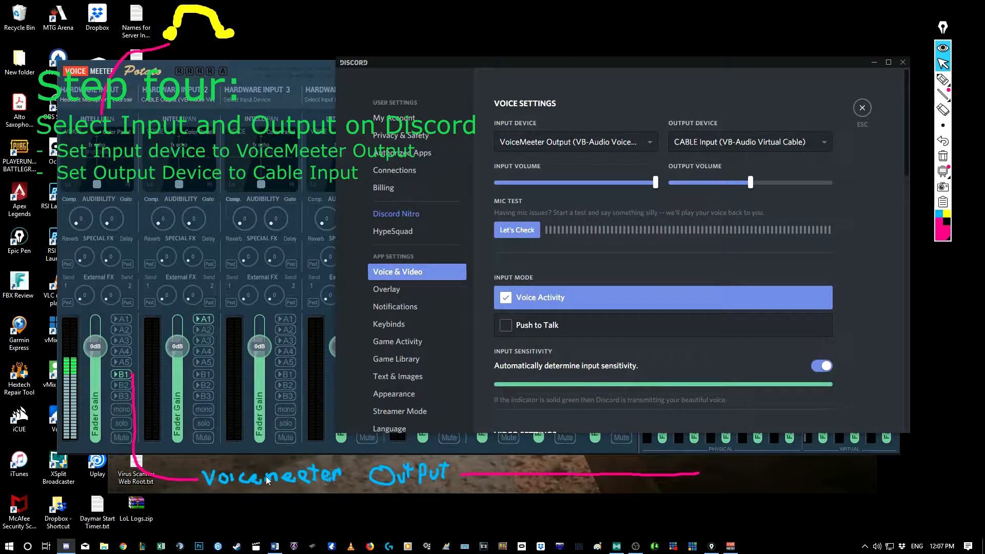
- Set Discord's input device to VoiceMeeter Output (VB-Audio VoiceMeeter VAIO)
left_click(591, 148)
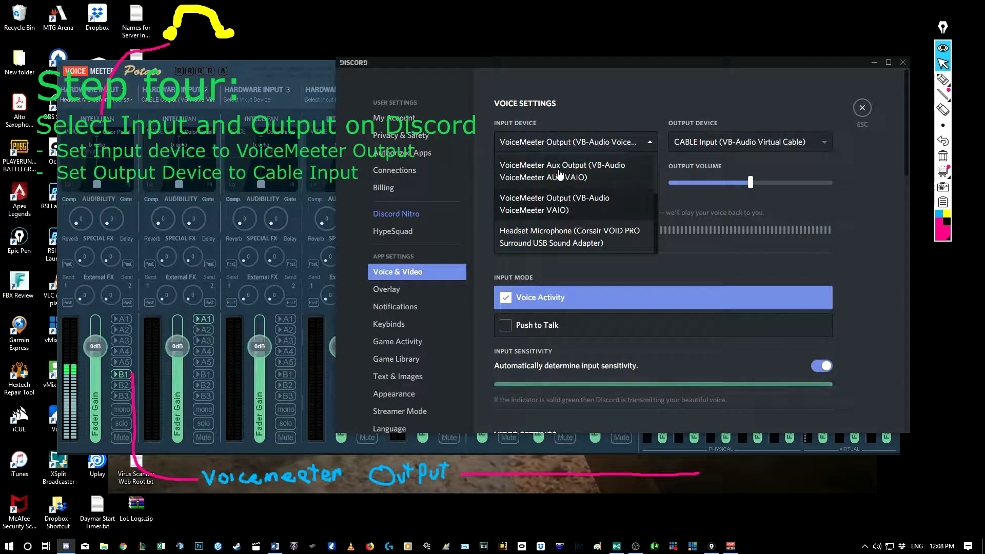
scroll(595, 191, "up", 1)
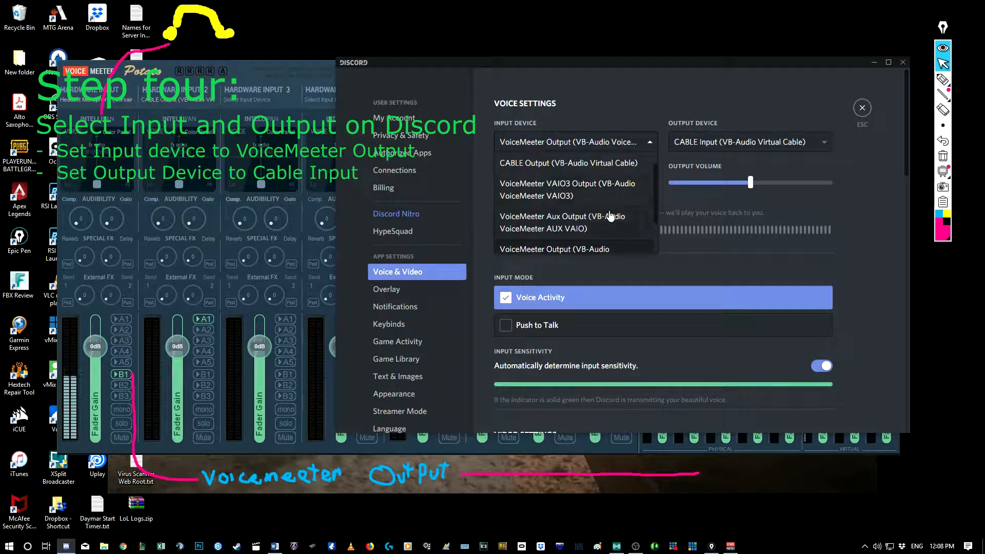
scroll(605, 216, "down", 1)
left_click(548, 204)
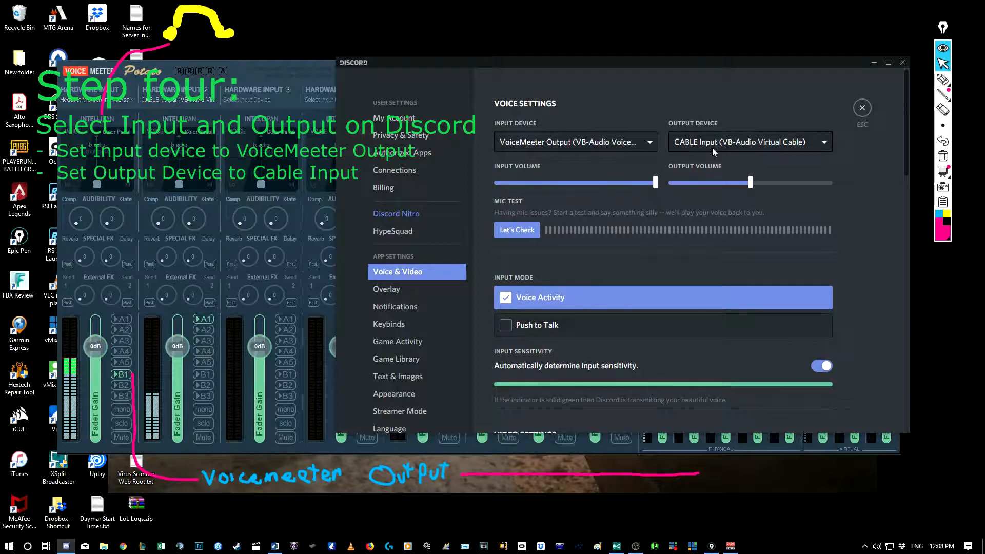
- Set Discord's output device to CABLE Input (VB-Audio Virtual Cable)
left_click(756, 143)
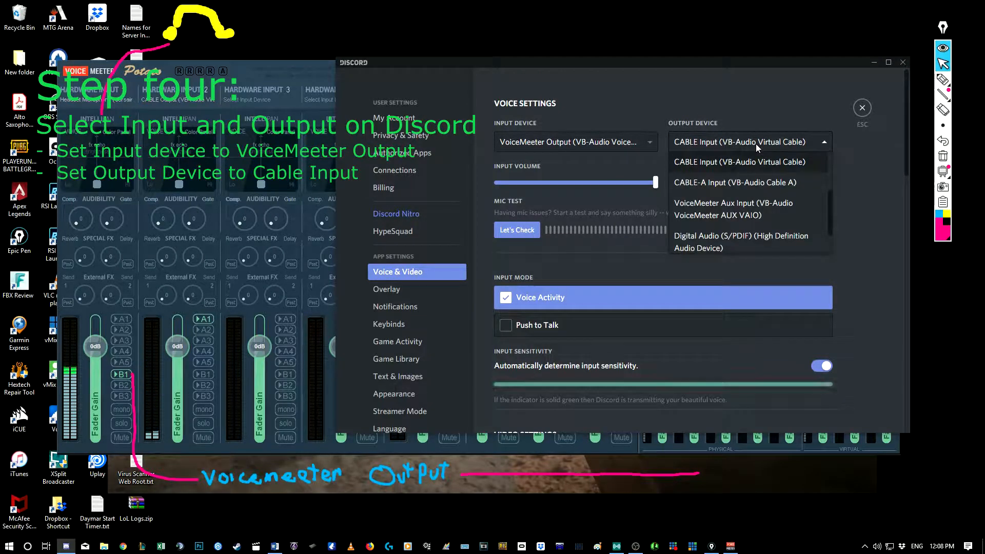
scroll(764, 216, "down", 2)
scroll(759, 216, "up", 2)
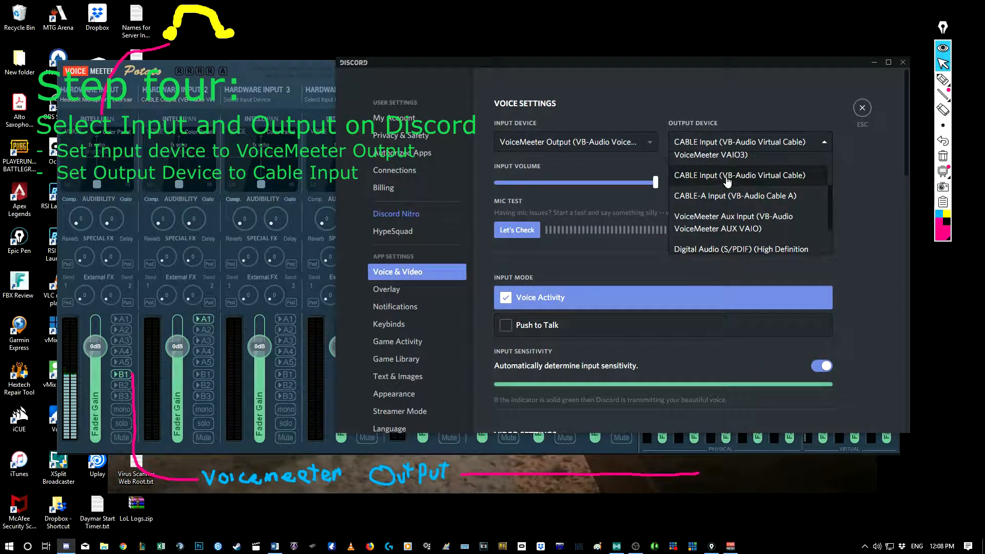
left_click(709, 182)
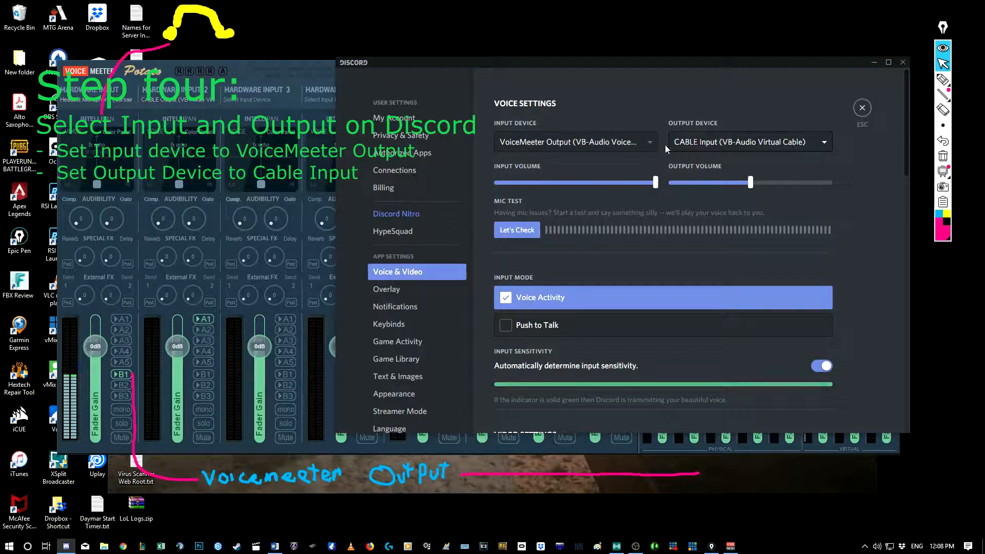
- Draw a line from the Voicemeeter Output label to Discord's input device and an arrow from its output device to Hardware Input 2
left_click(942, 79)
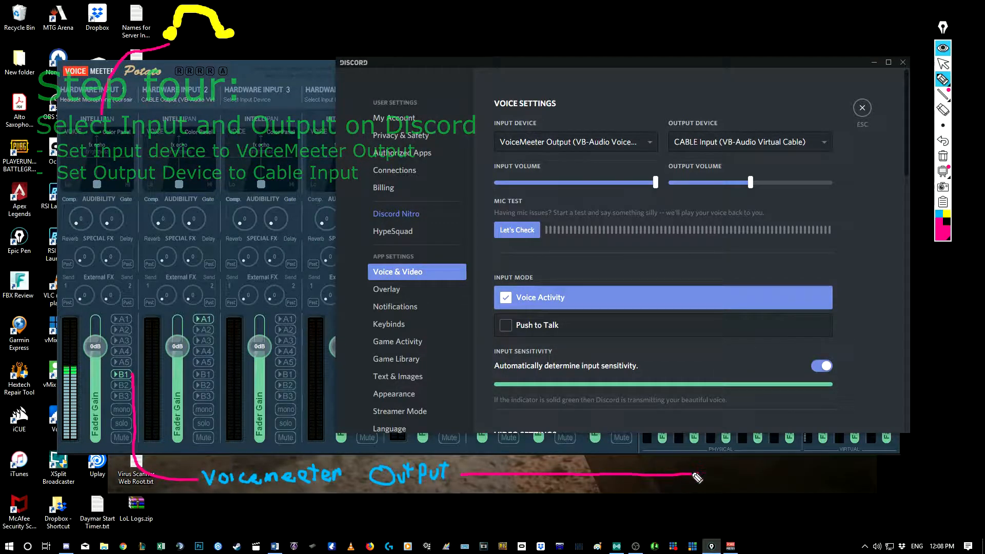
mouse_move(697, 473)
left_mouse_down()
mouse_move(655, 400)
mouse_move(584, 159)
left_mouse_up()
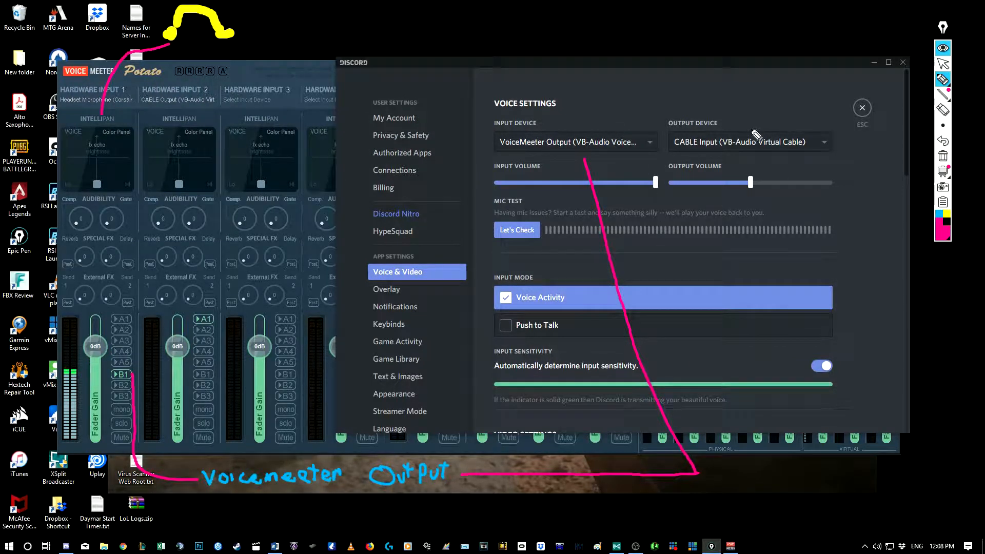
mouse_move(750, 129)
left_mouse_down()
mouse_move(703, 62)
mouse_move(615, 26)
mouse_move(456, 20)
mouse_move(259, 39)
mouse_move(202, 58)
mouse_move(187, 87)
mouse_move(198, 89)
left_mouse_up()
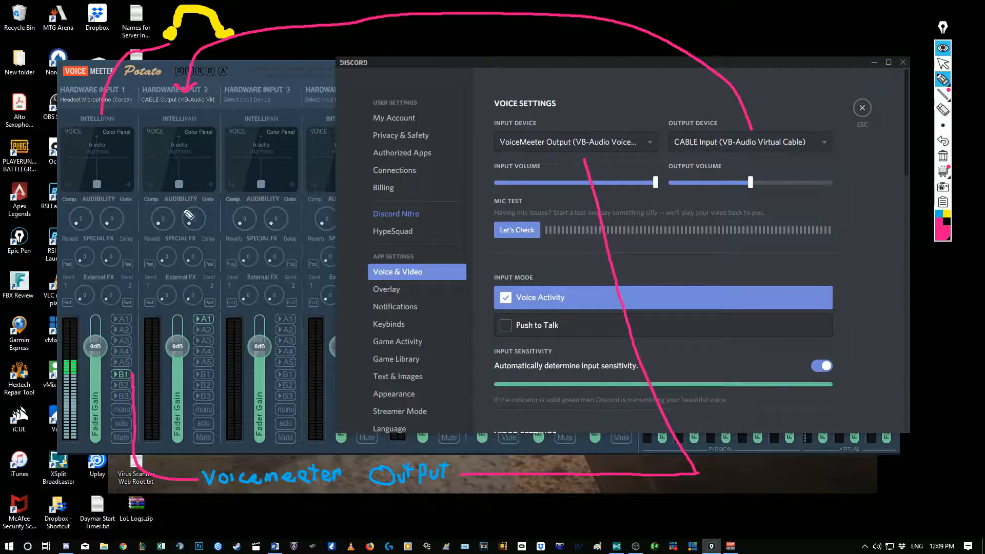
left_click(205, 319)
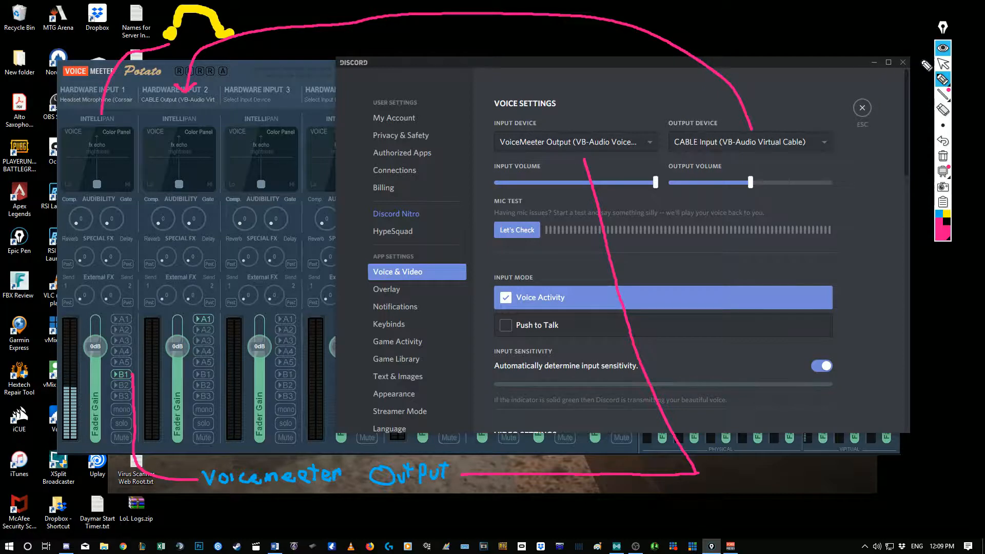
left_click(942, 65)
- Minimise Discord and select MME: Headset Earphone (Corsair VOID) as Voicemeeter's A1 hardware output
left_click(874, 63)
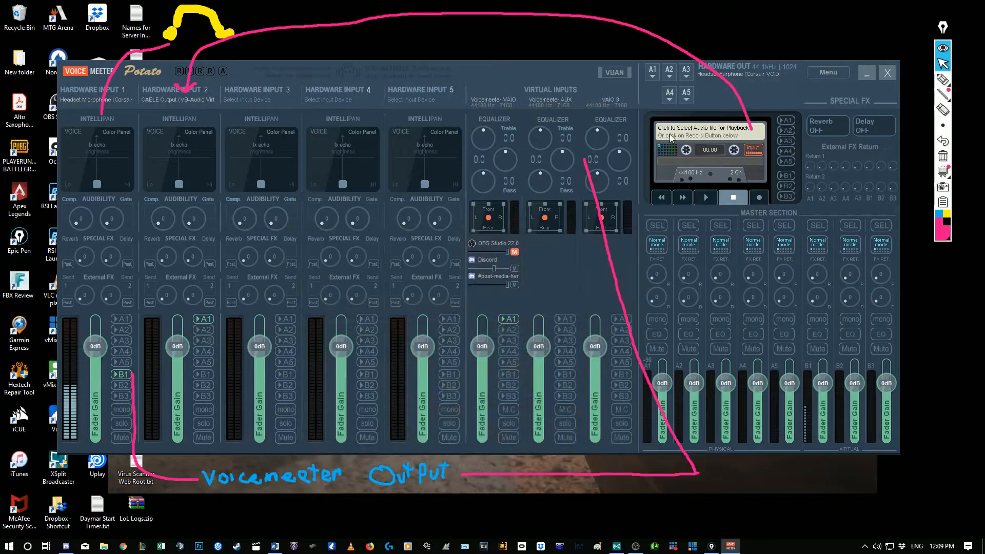
left_click(650, 71)
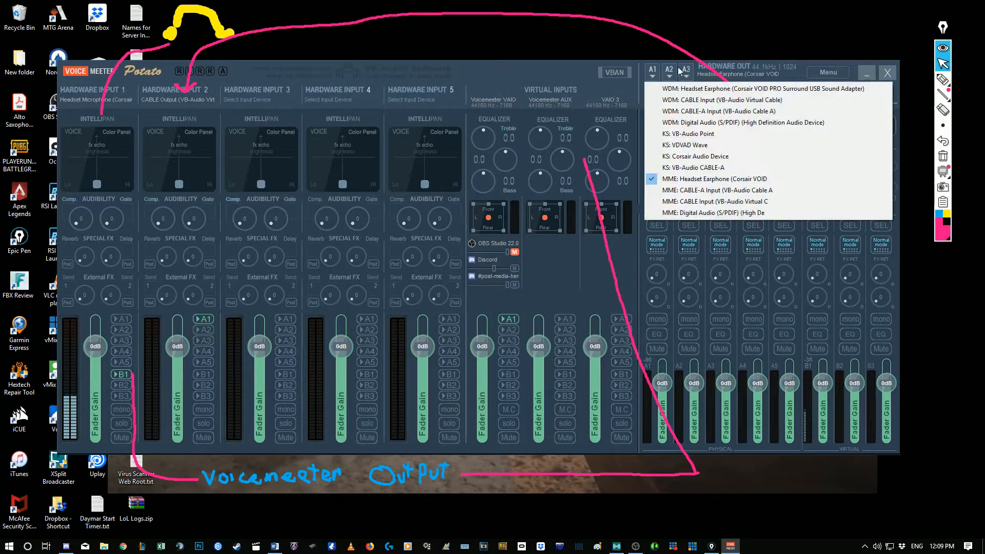
left_click(748, 179)
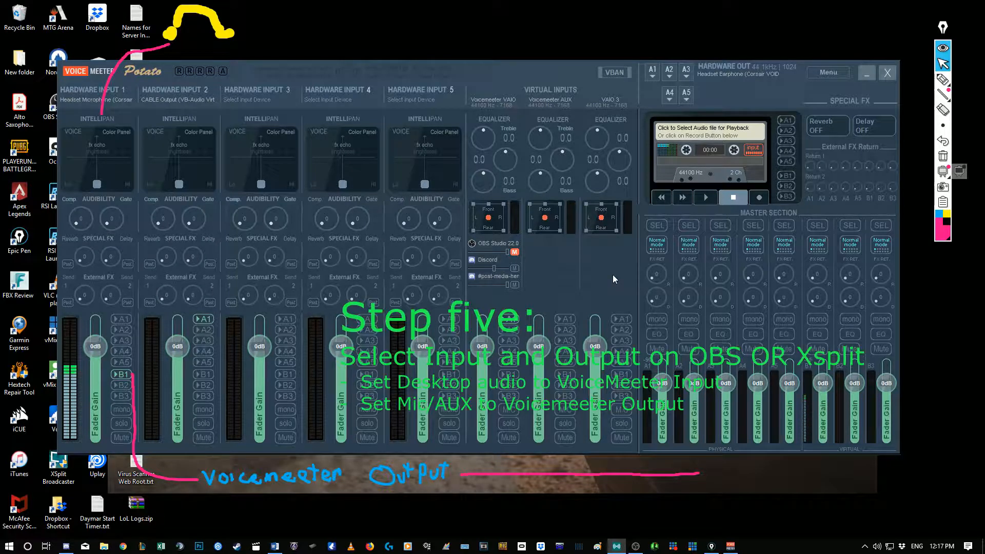
- Switch to OBS Studio and open its Audio settings
left_click(635, 546)
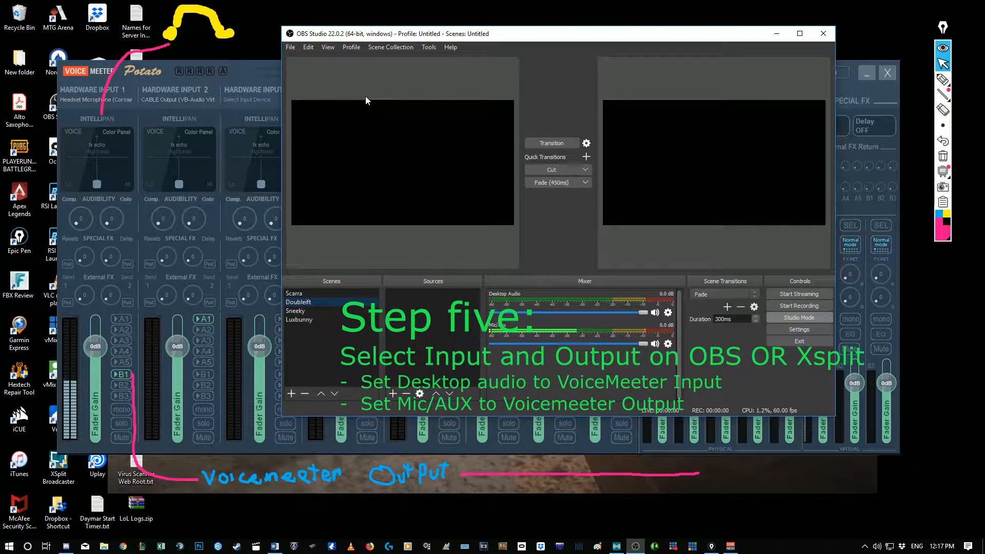
left_click(291, 50)
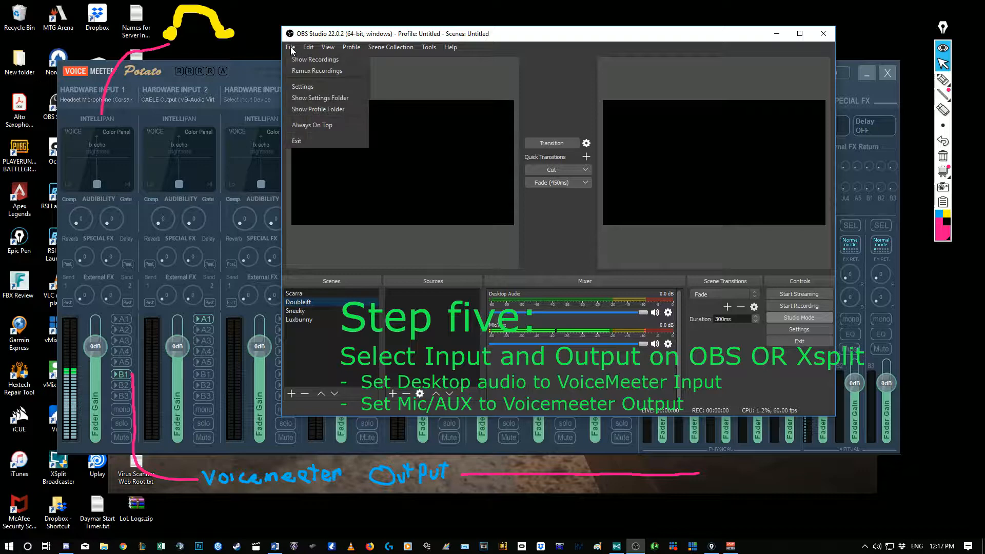
left_click(301, 85)
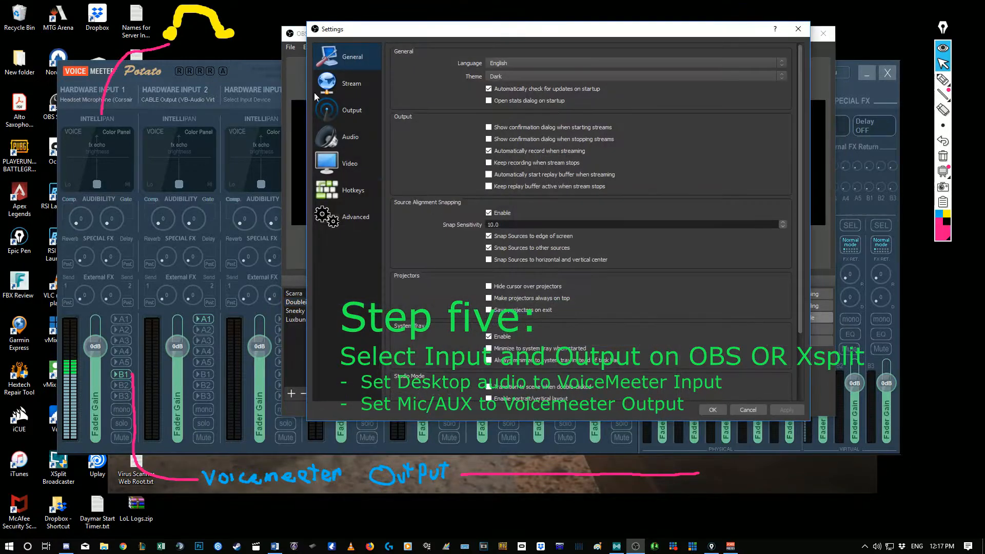
left_click(358, 140)
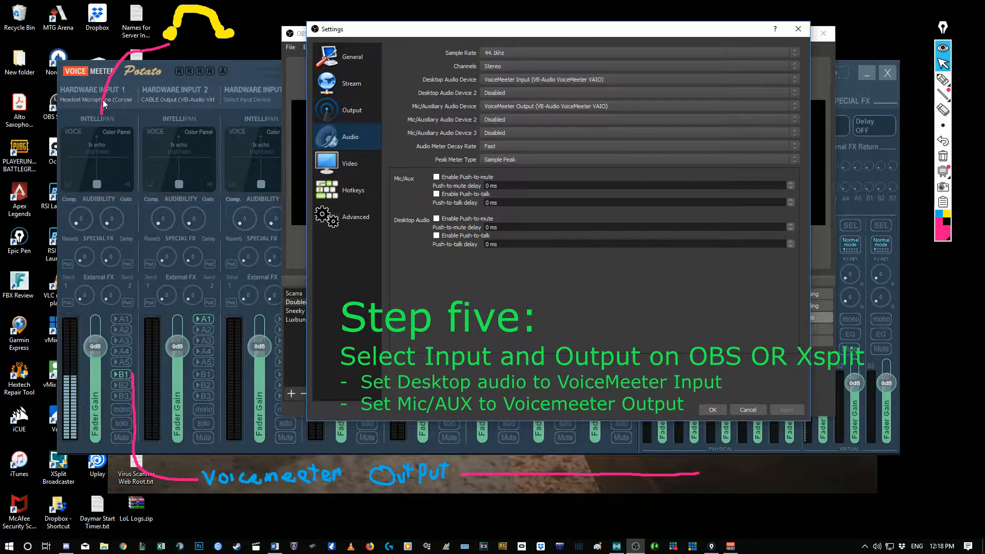
- Set OBS's Mic/Auxiliary Audio Device to VoiceMeeter Output (VB-Audio VoiceMeeter VAIO) and accept the settings
left_click(529, 106)
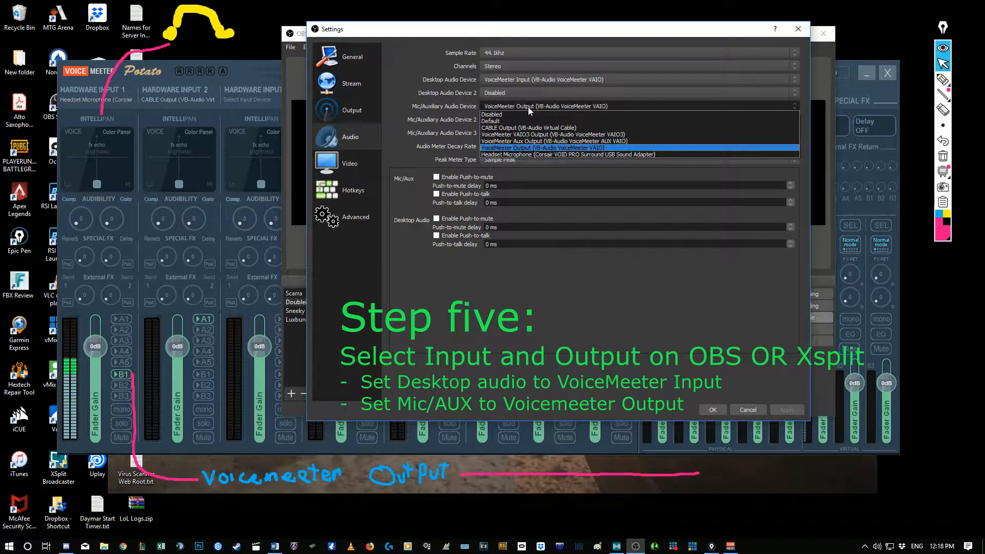
left_click(520, 148)
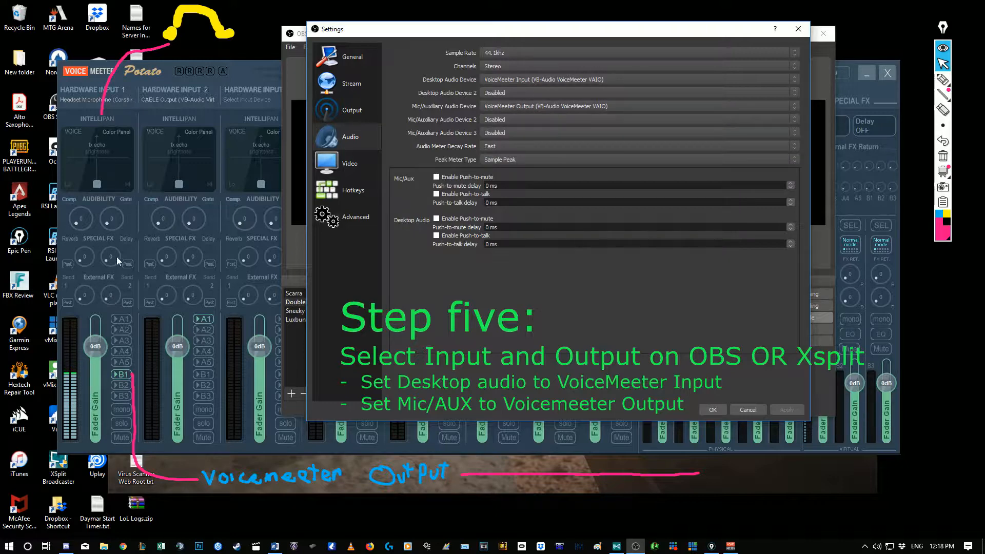
left_click(97, 184)
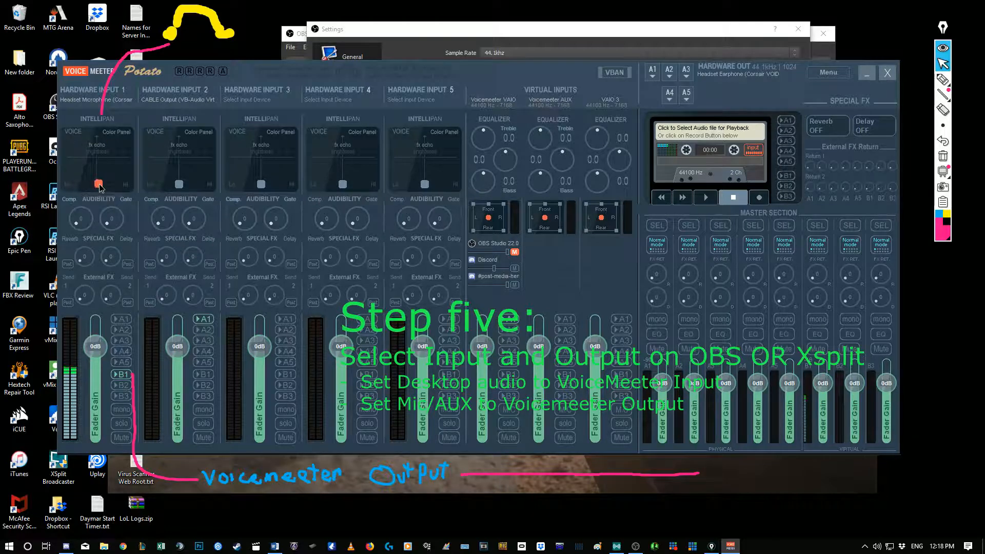
left_click(476, 34)
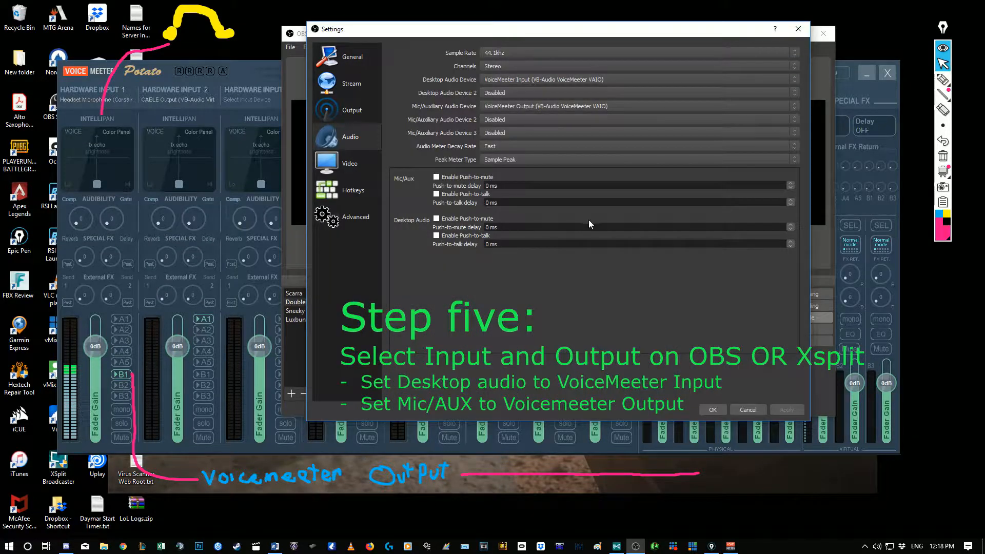
left_click(714, 411)
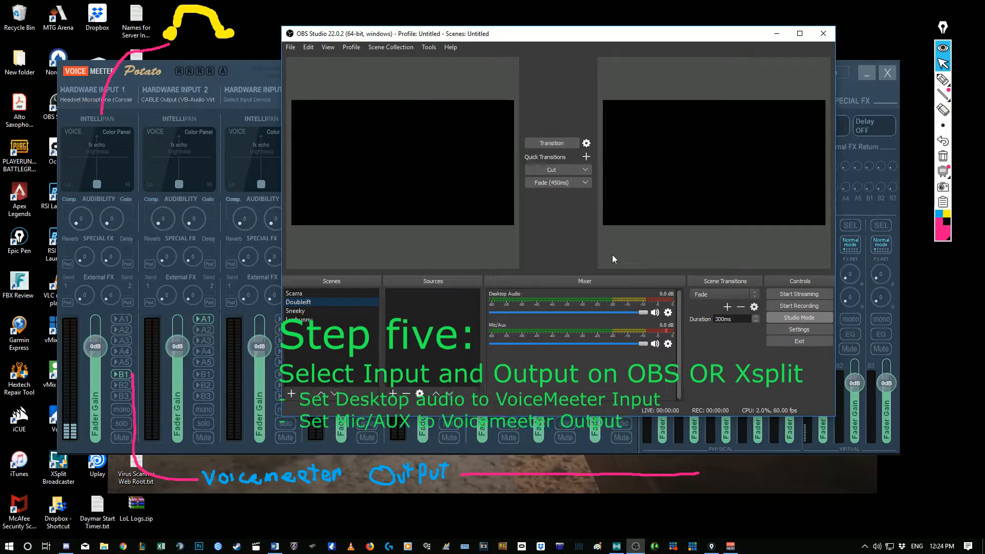
- Switch to XSplit Broadcaster, bring its window fully into view, and open its Audio settings
left_click(645, 414)
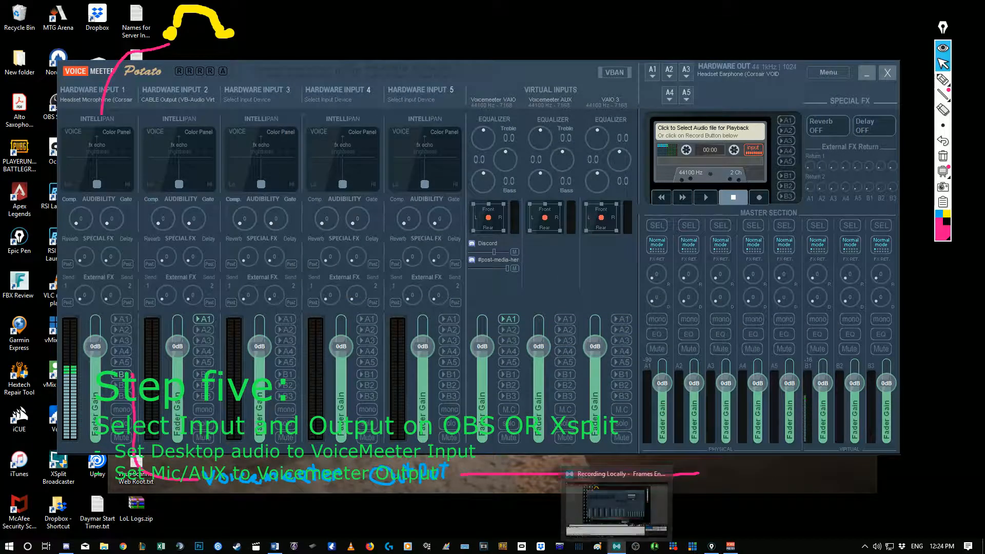
left_click(616, 546)
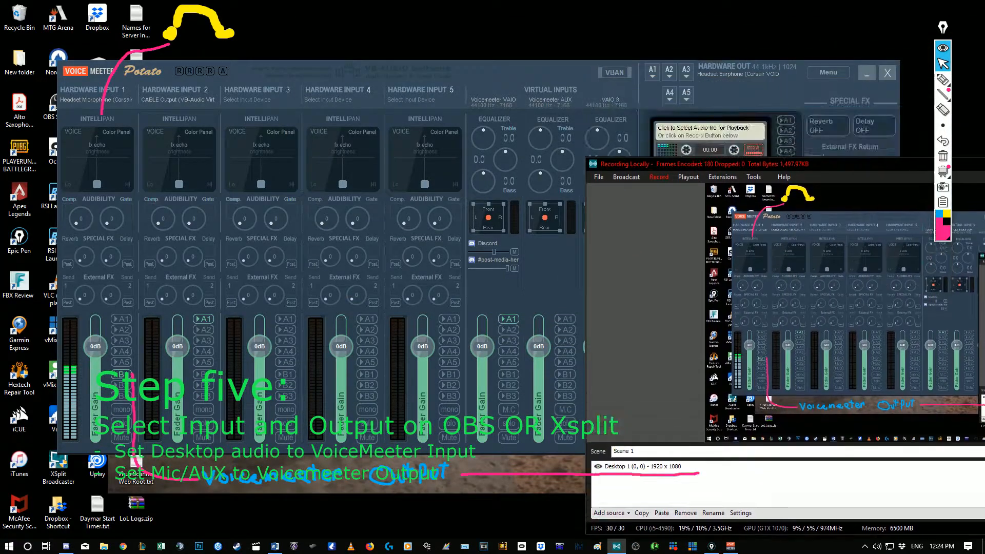
left_click_drag(976, 165, 582, 82)
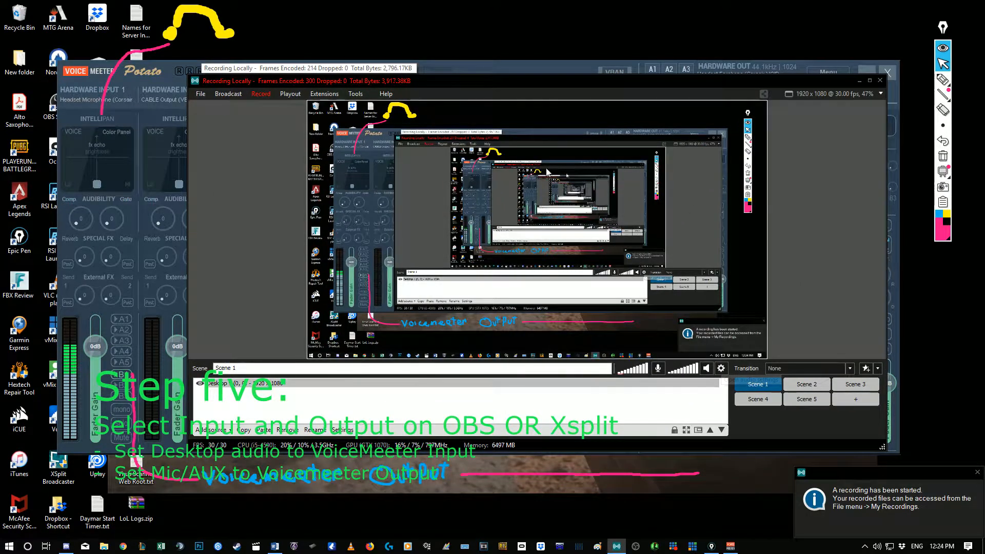
left_click(720, 368)
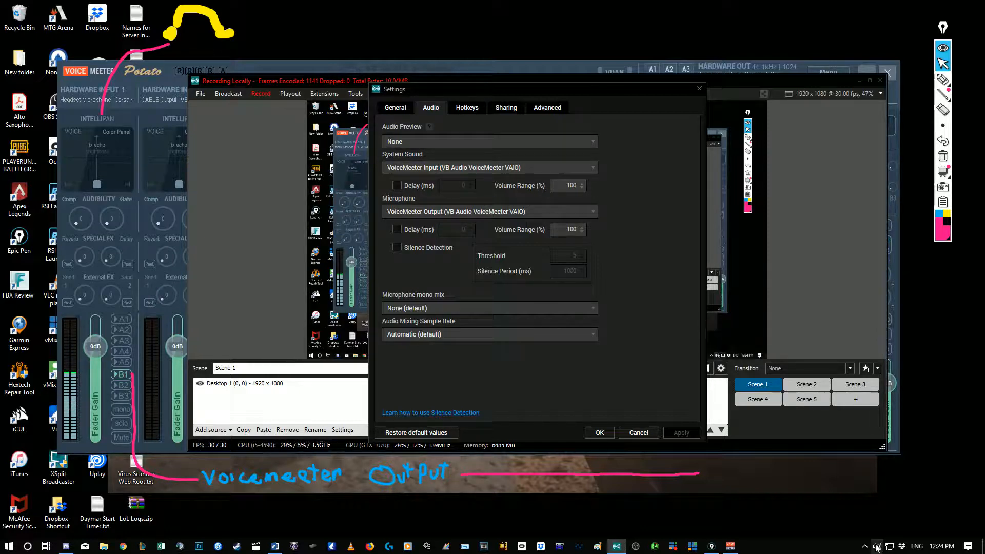
- Check the Windows playback device and its volume against XSplit's system sound setting
left_click(876, 546)
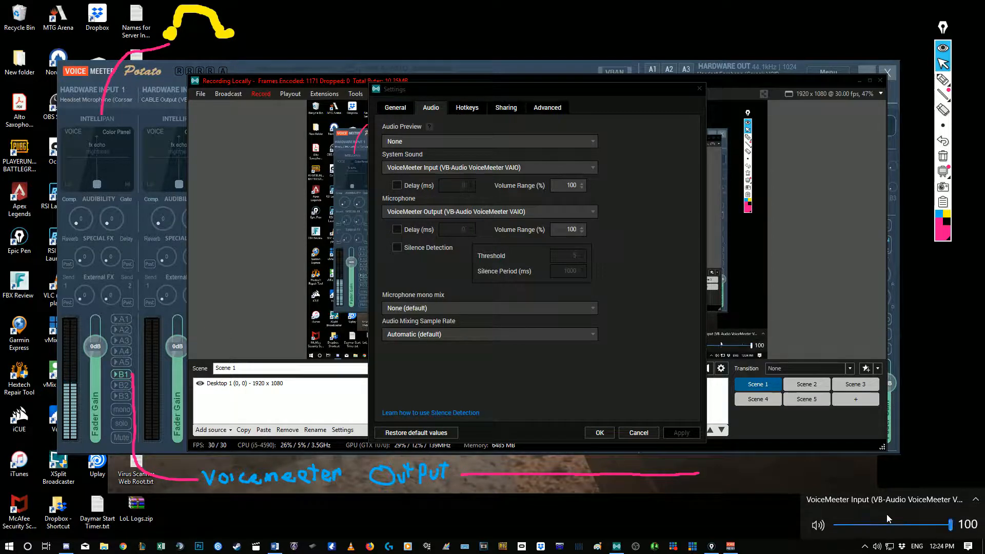
left_click(947, 524)
left_click_drag(948, 525, 953, 525)
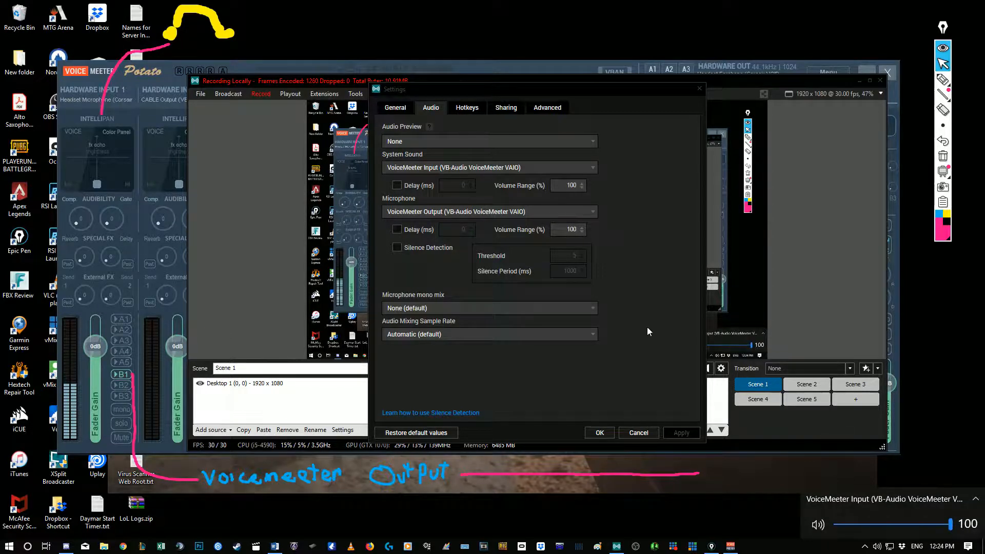
left_click(806, 478)
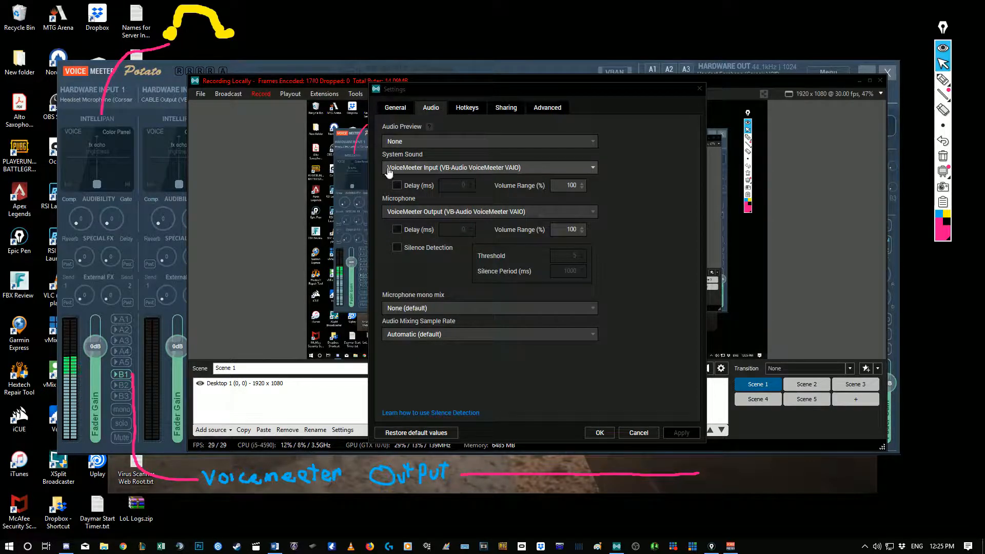
- Review XSplit's System Sound devices, select VoiceMeeter Input (VB-Audio VoiceMeeter VAIO), and apply the audio settings
left_click(567, 169)
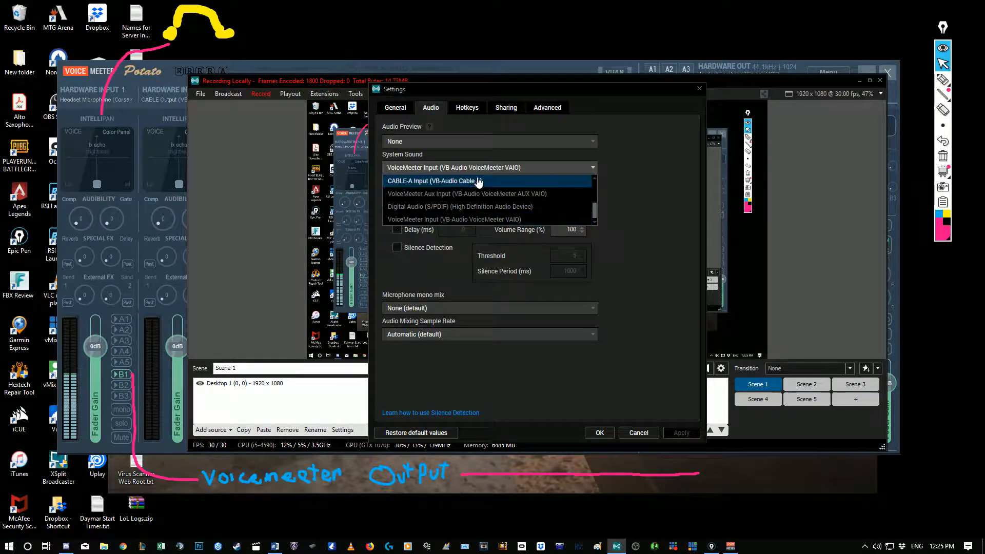
scroll(477, 205, "up", 2)
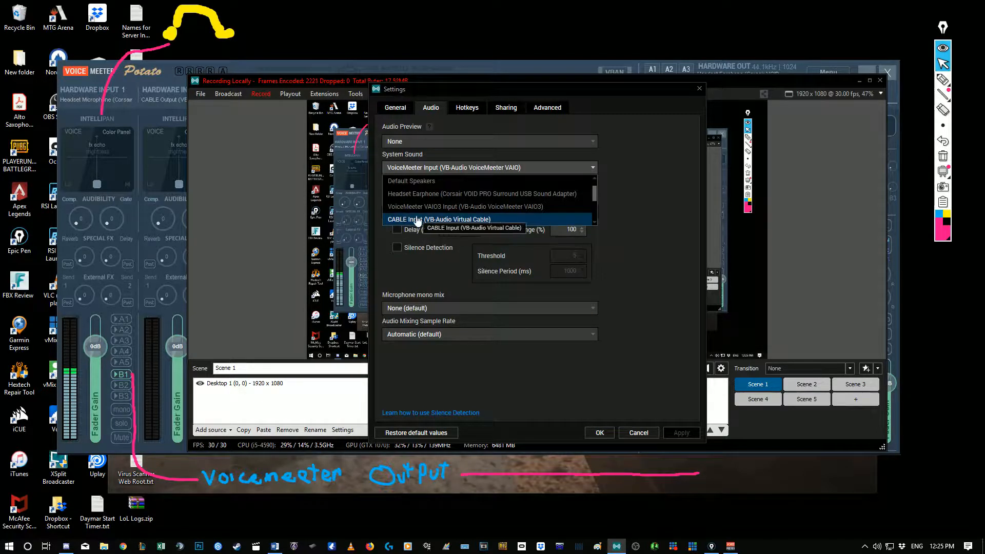
scroll(426, 210, "down", 3)
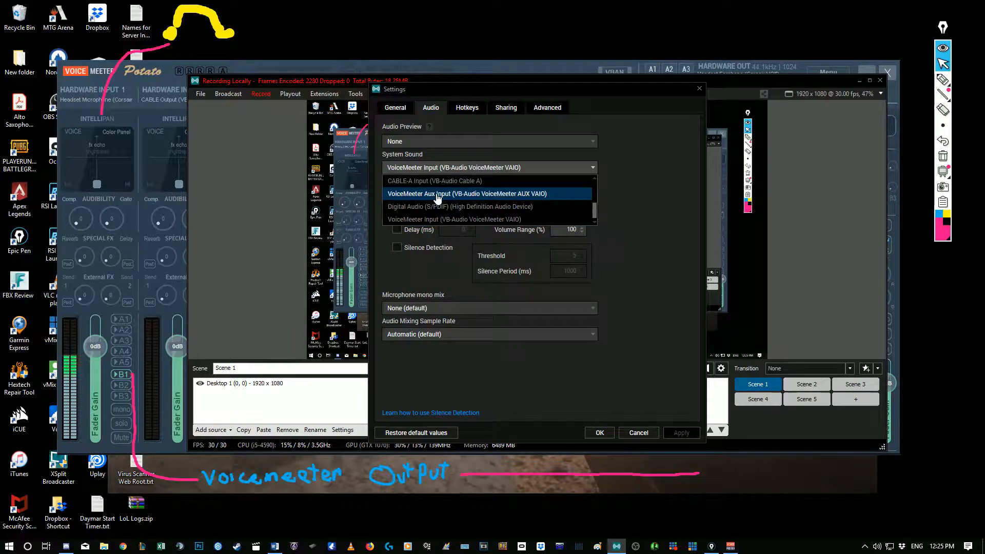
scroll(436, 197, "up", 5)
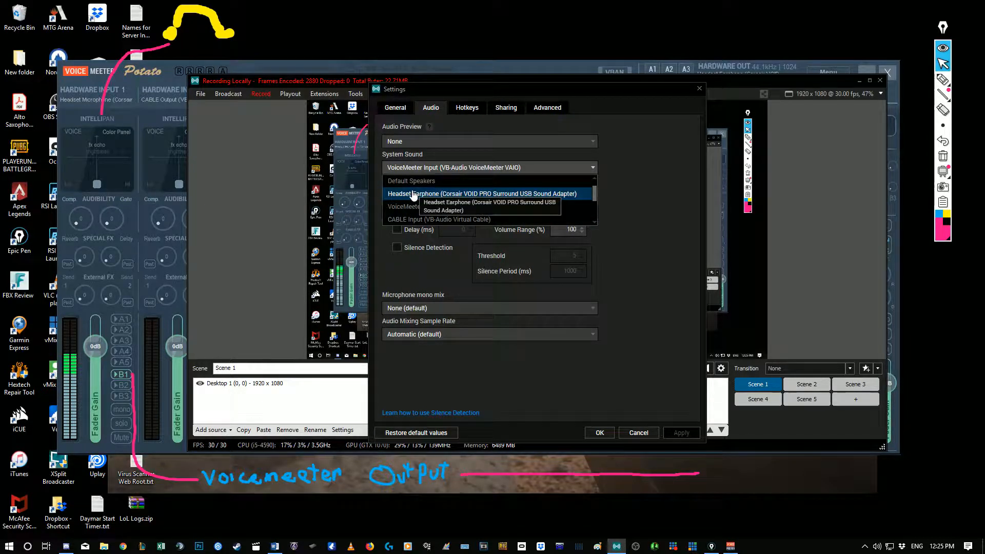
scroll(408, 195, "down", 3)
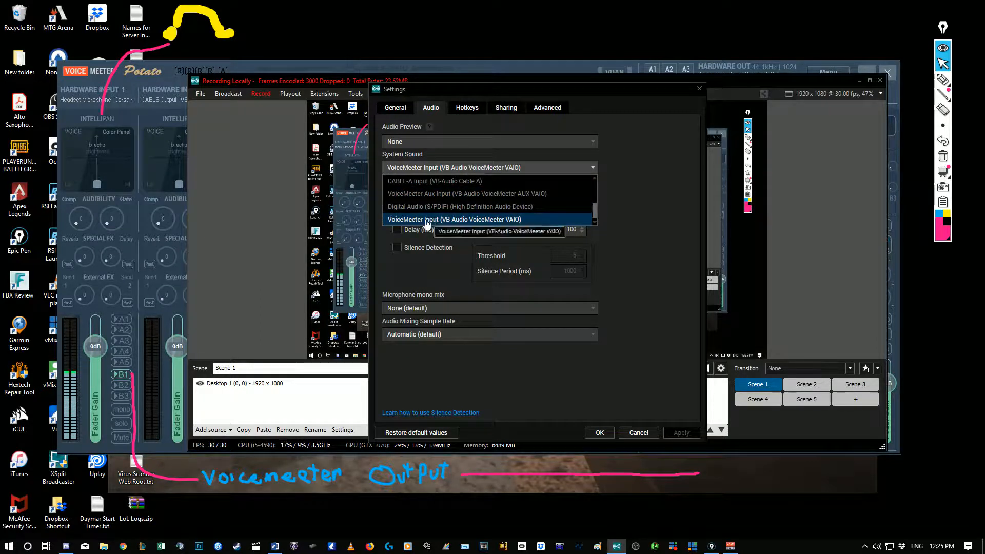
left_click(423, 220)
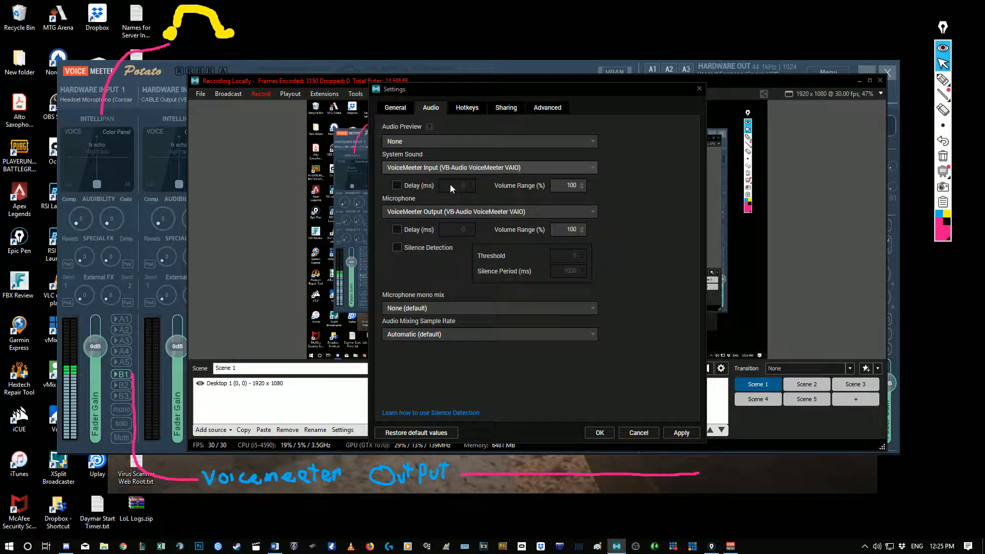
left_click(681, 432)
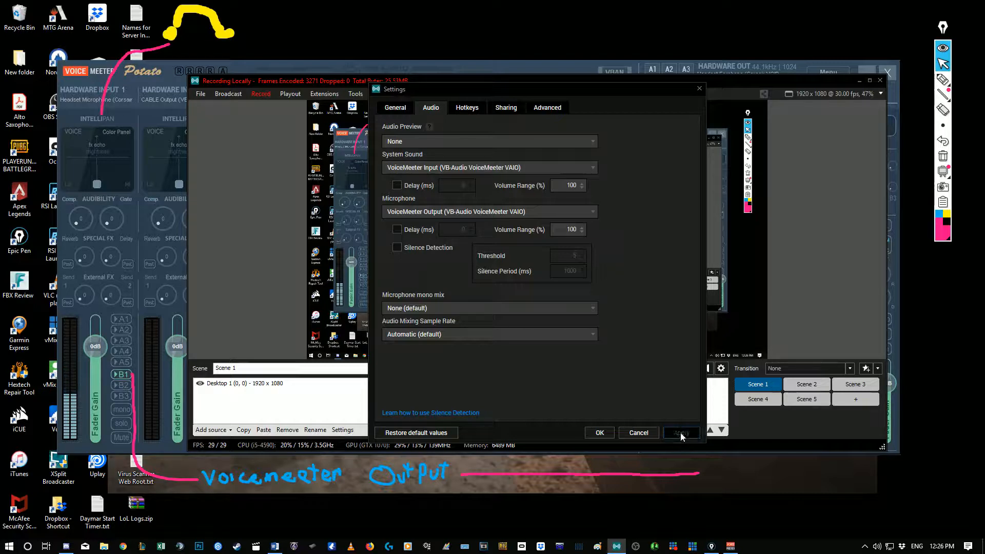
left_click(605, 432)
- Move the XSplit window out of view and dismiss its recording and microphone notifications
left_click_drag(637, 82, 984, 98)
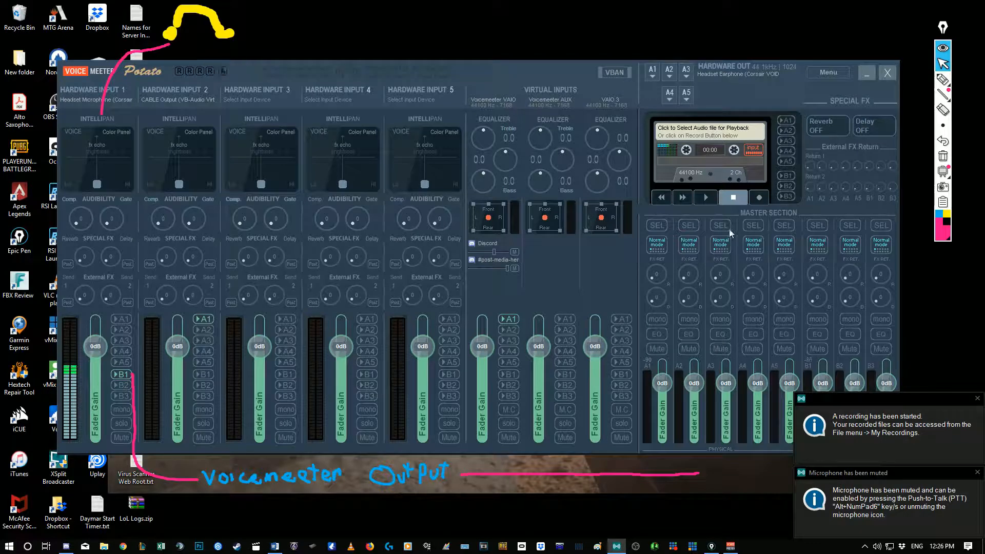
left_click(977, 399)
left_click(977, 473)
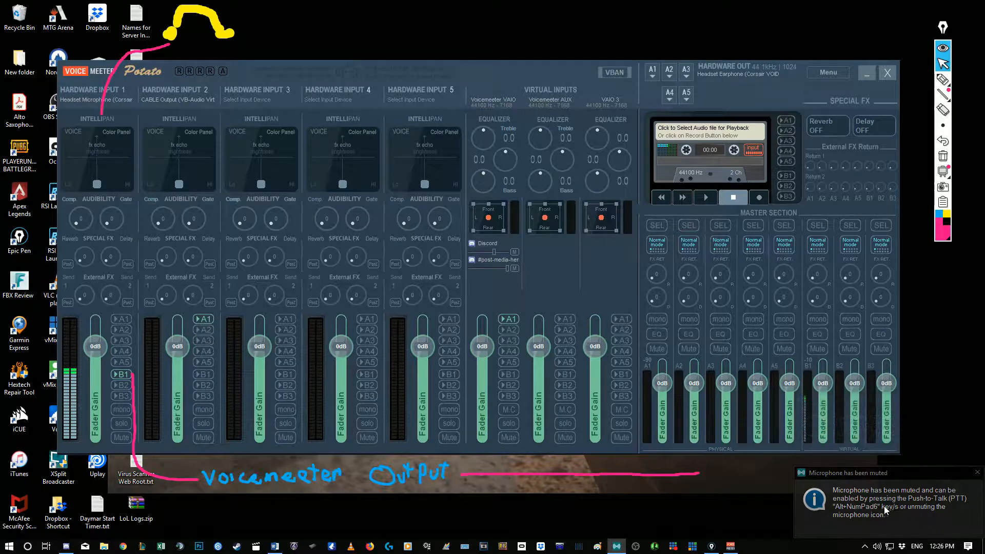
- Open the Windows Sound dialog from the system volume options
right_click(864, 552)
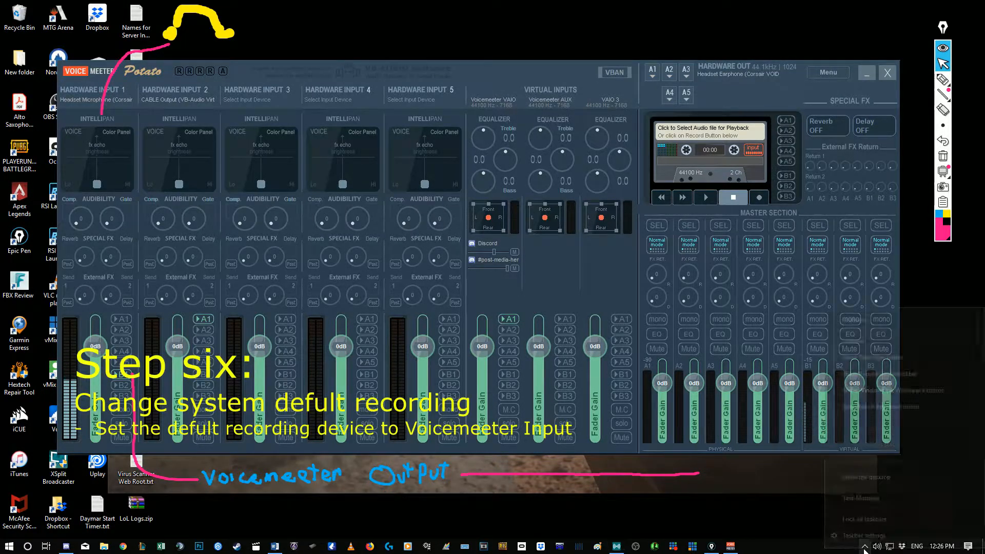
left_click(805, 544)
right_click(877, 547)
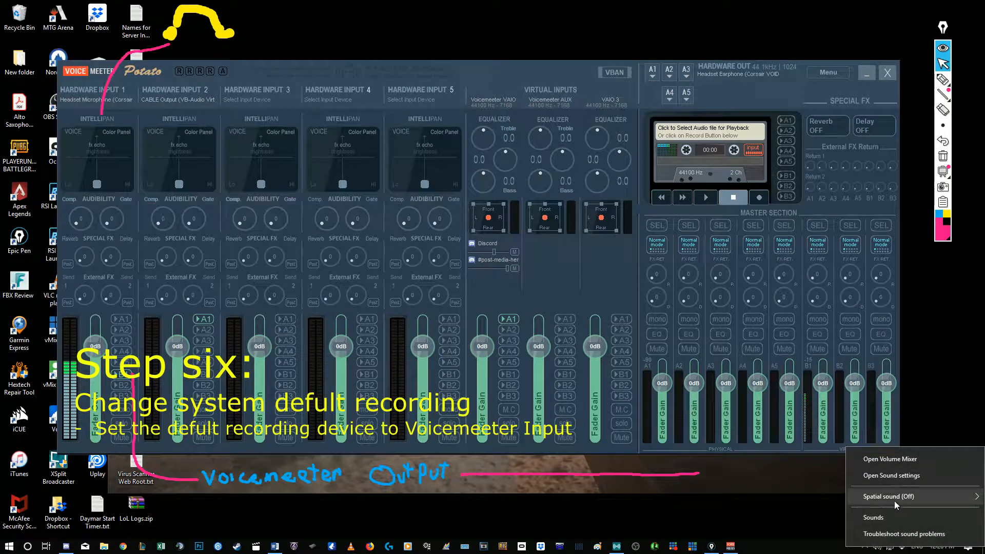
left_click(877, 517)
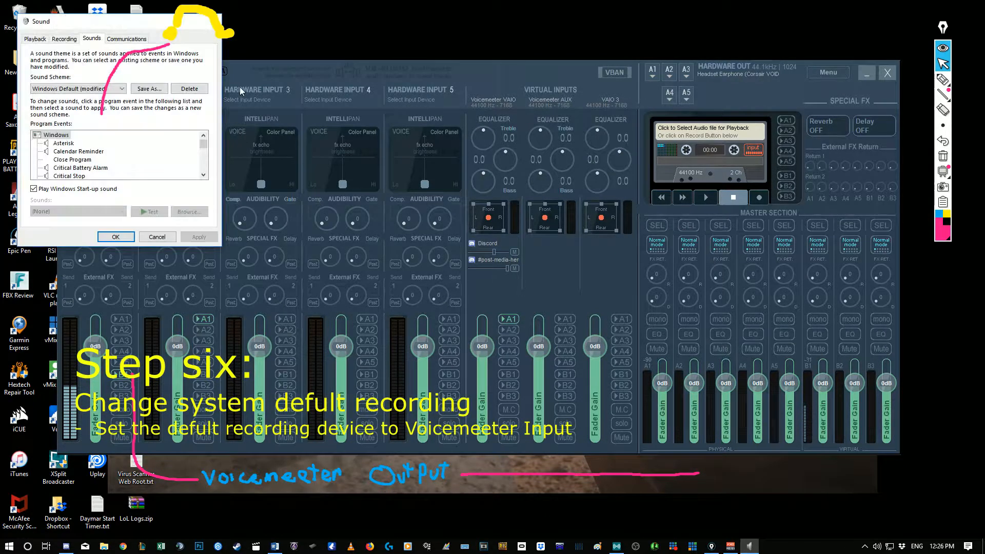
- Inspect the VoiceMeeter Input playback device and the default recording device in the Sound dialog, and close the dialog
left_click_drag(51, 21, 433, 74)
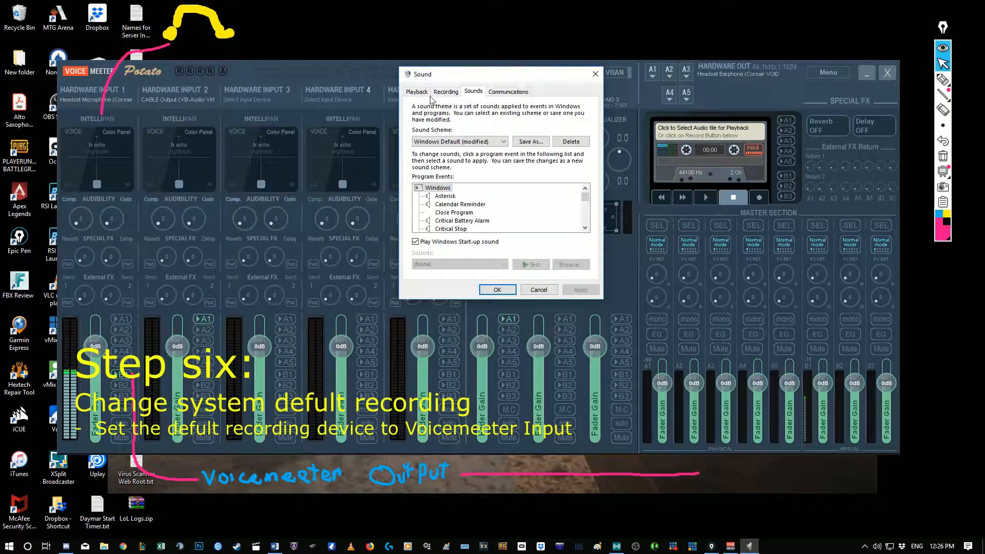
left_click(416, 92)
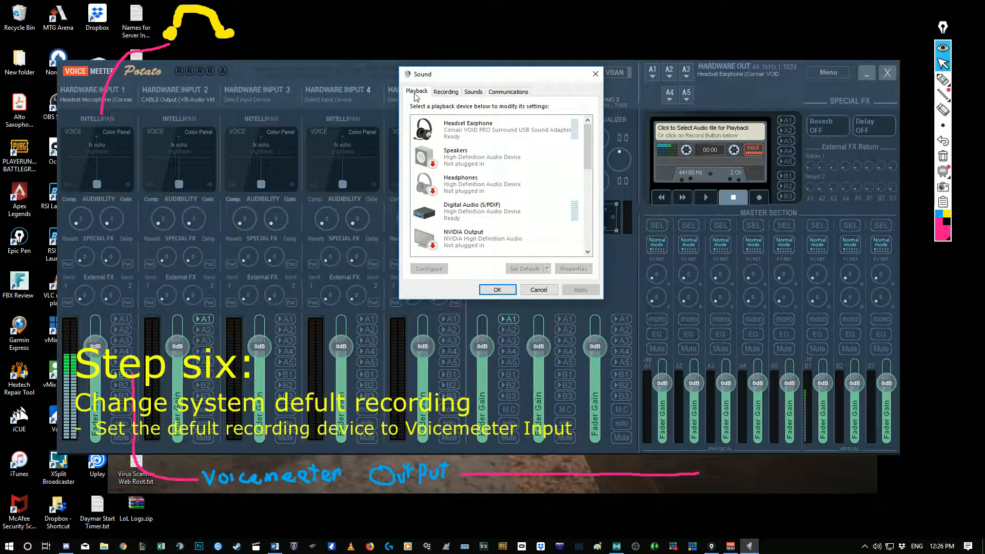
scroll(487, 186, "down", 3)
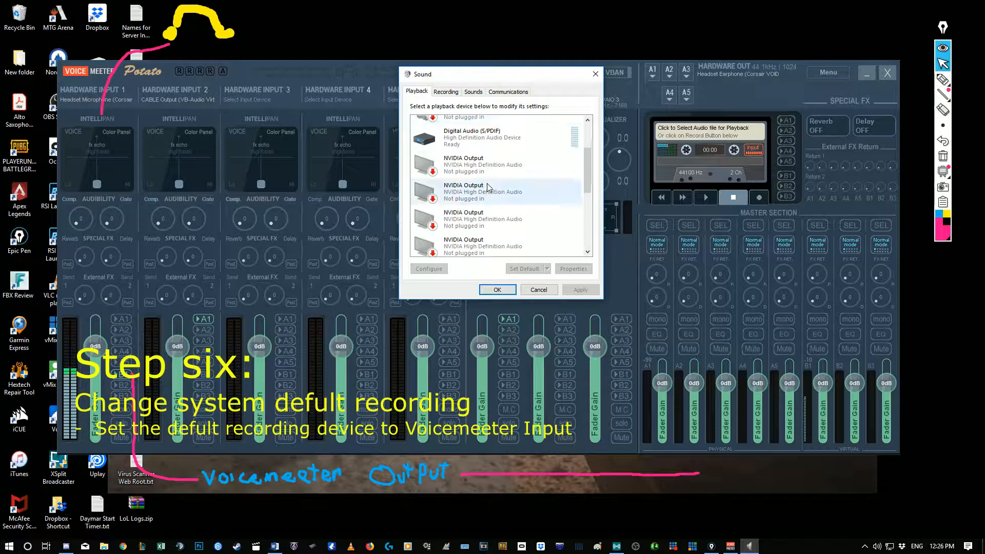
scroll(488, 187, "down", 5)
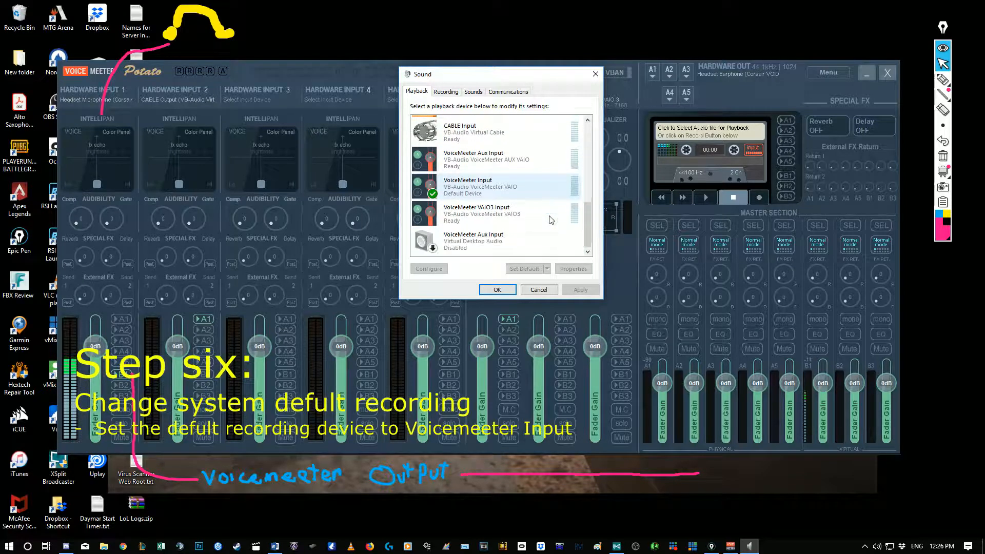
left_click(474, 192)
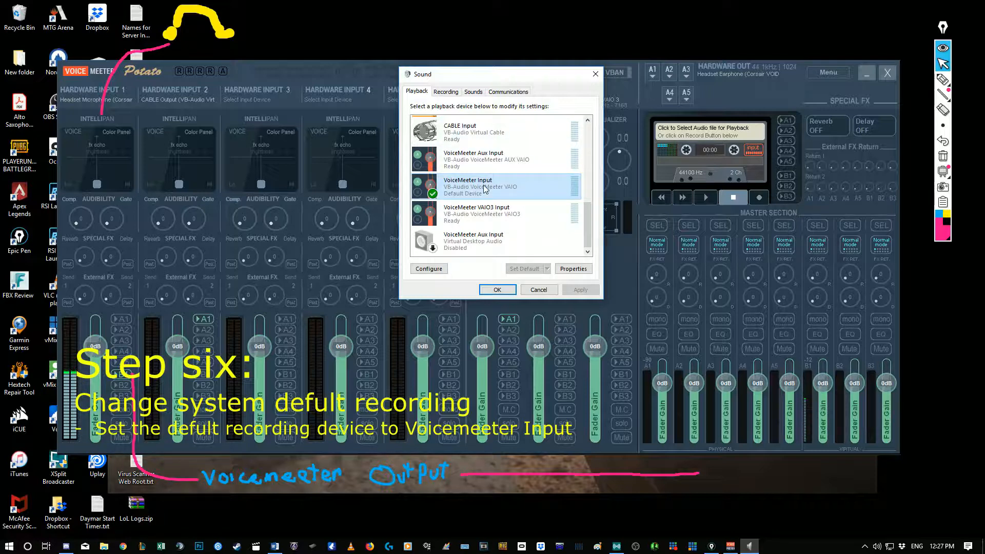
left_click(449, 95)
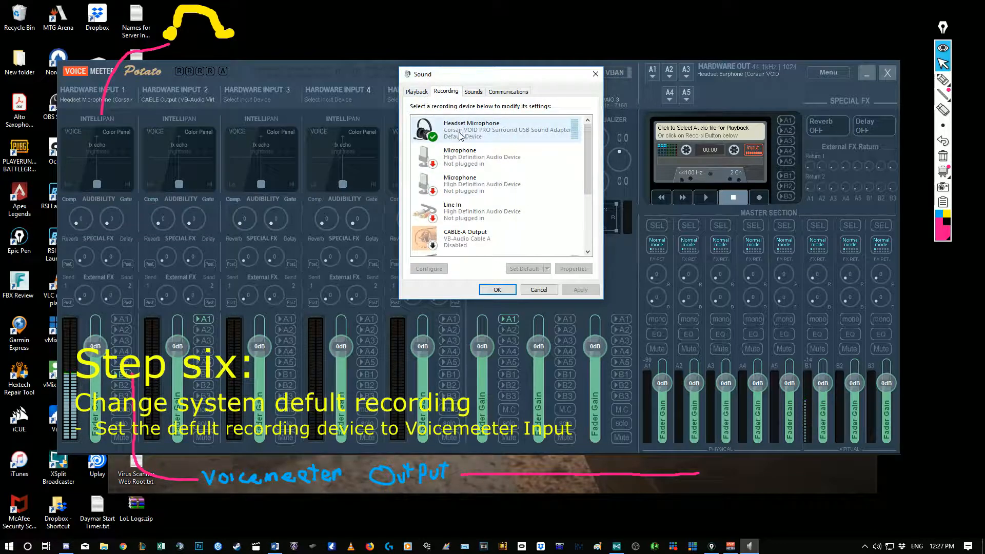
left_click(417, 93)
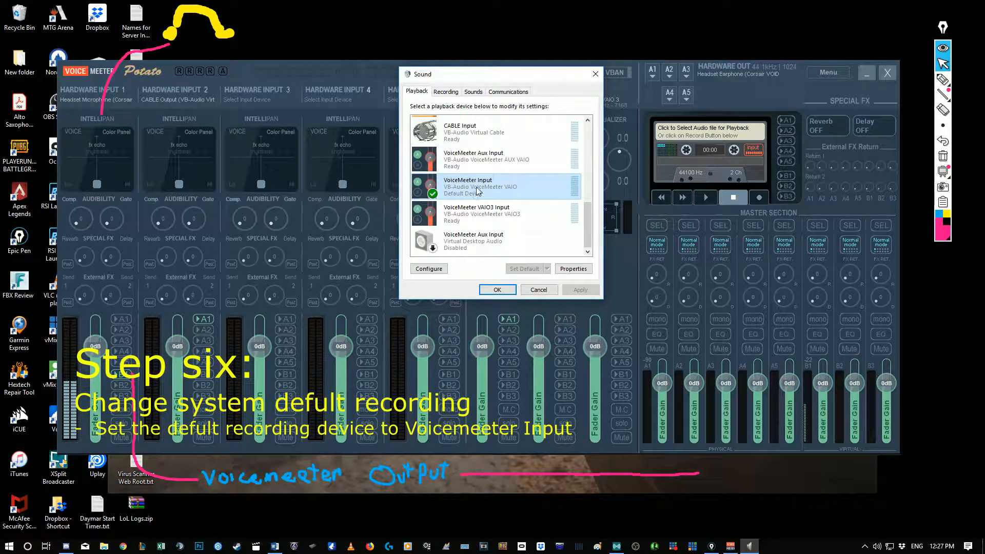
left_click(497, 290)
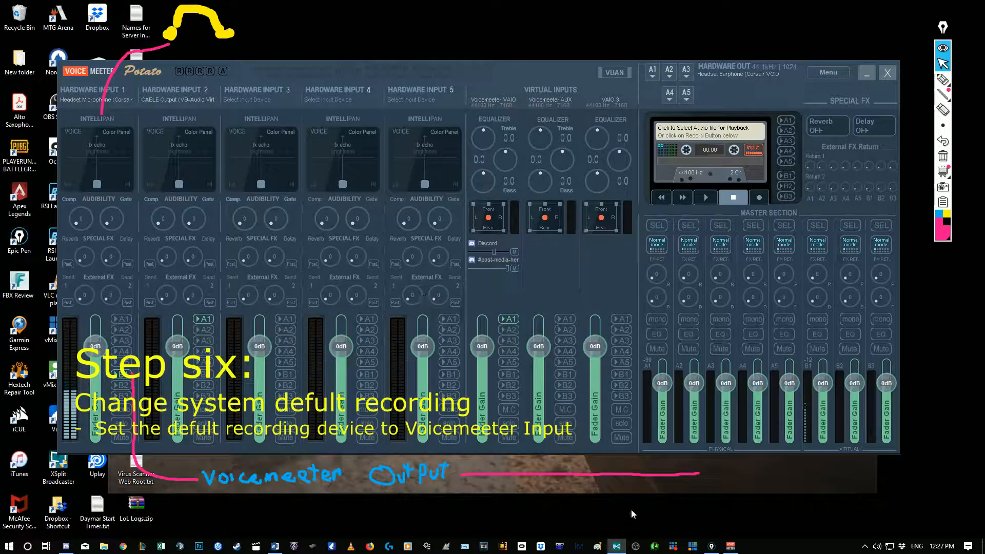
- Bring the XSplit Broadcaster window back into view and position it over the Voicemeeter mixer
mouse_move(617, 552)
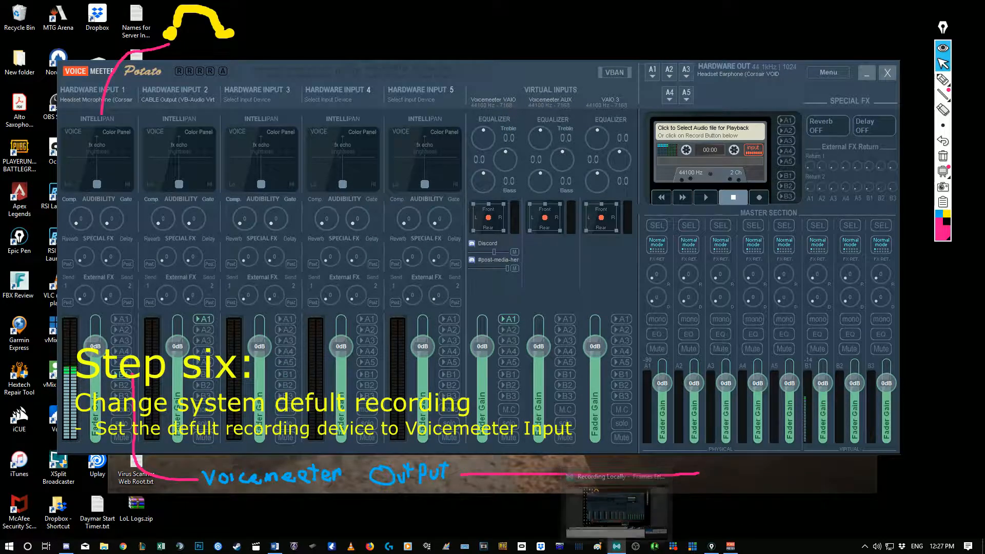
left_click(617, 500)
left_click_drag(591, 61, 483, 36)
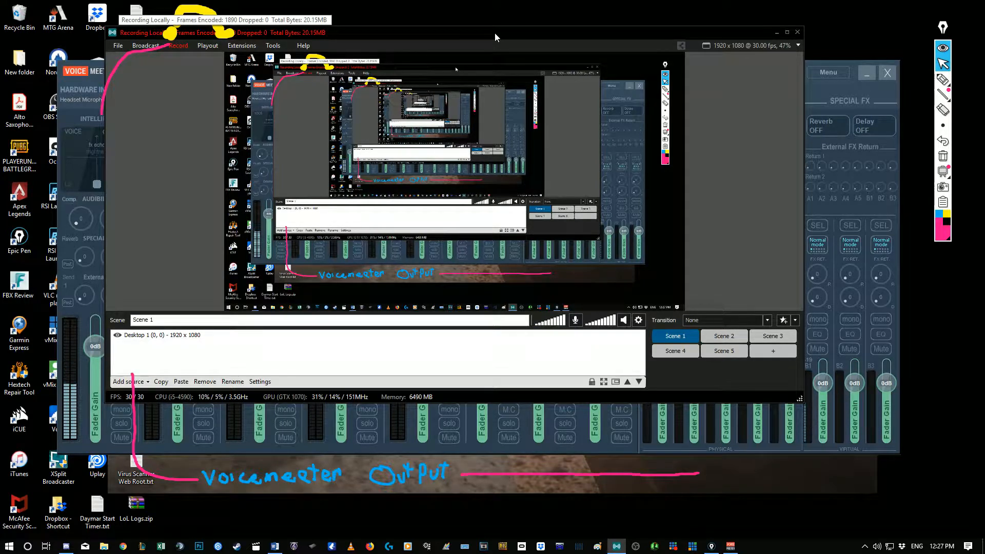
left_click_drag(490, 33, 521, 82)
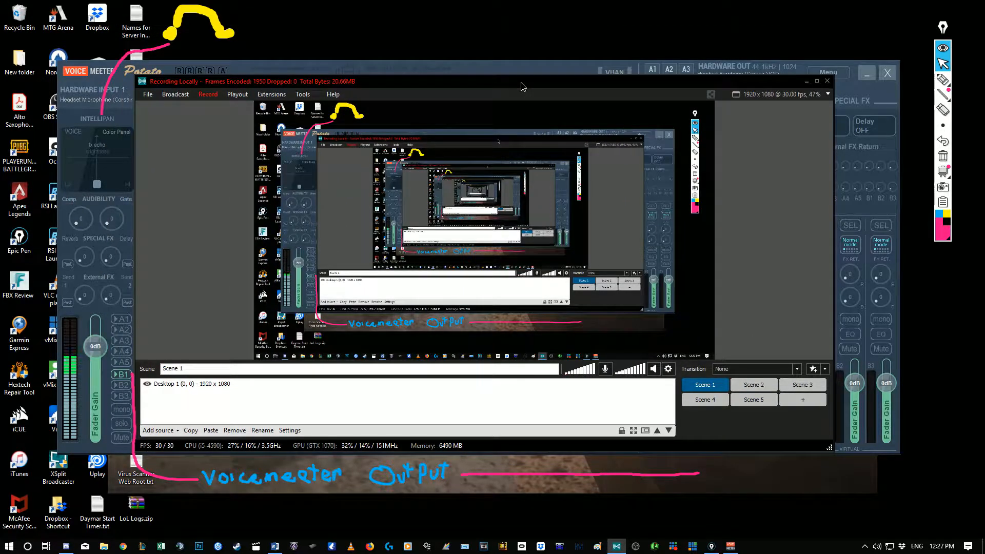
- Open Windows Settings and go to the Sound page of the System category
left_click(12, 547)
left_click(8, 506)
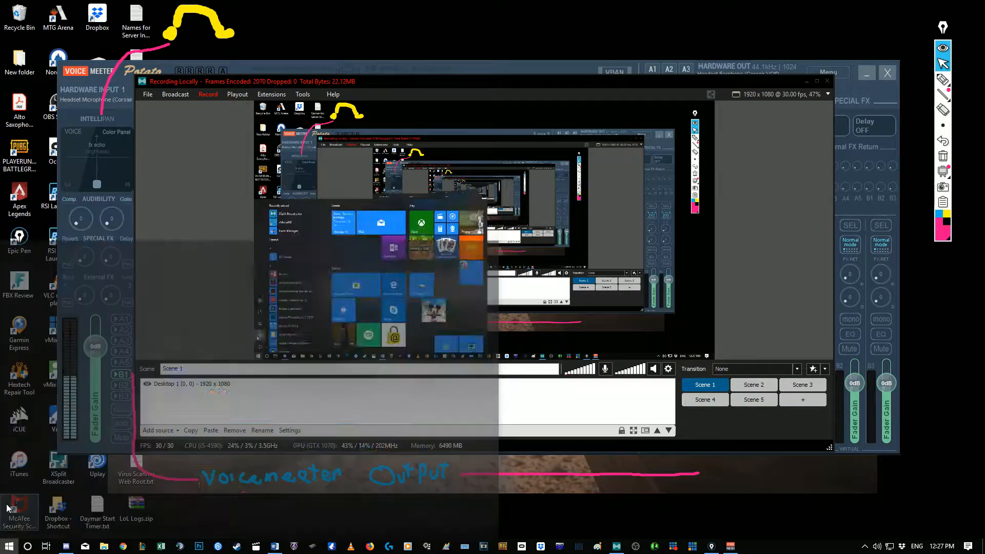
left_click(407, 185)
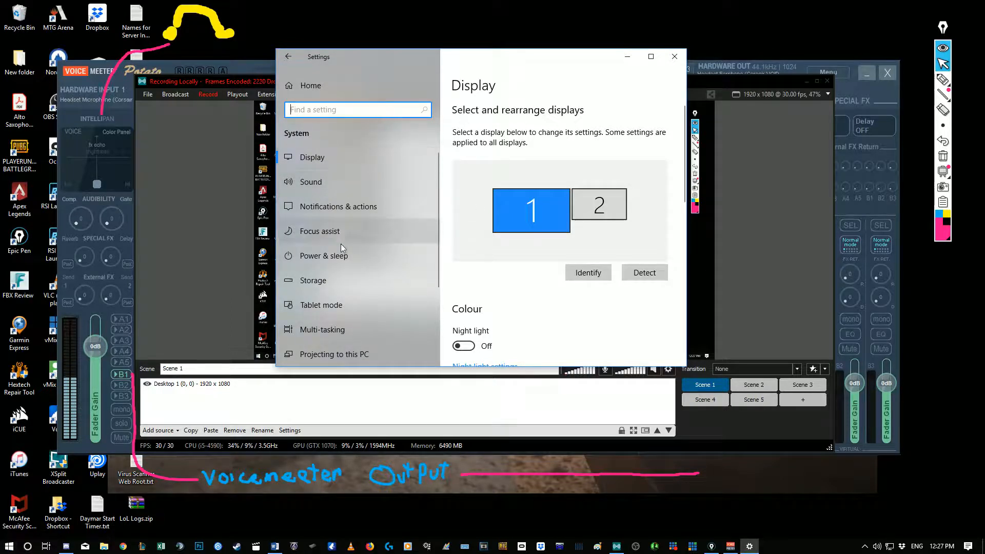
left_click(292, 58)
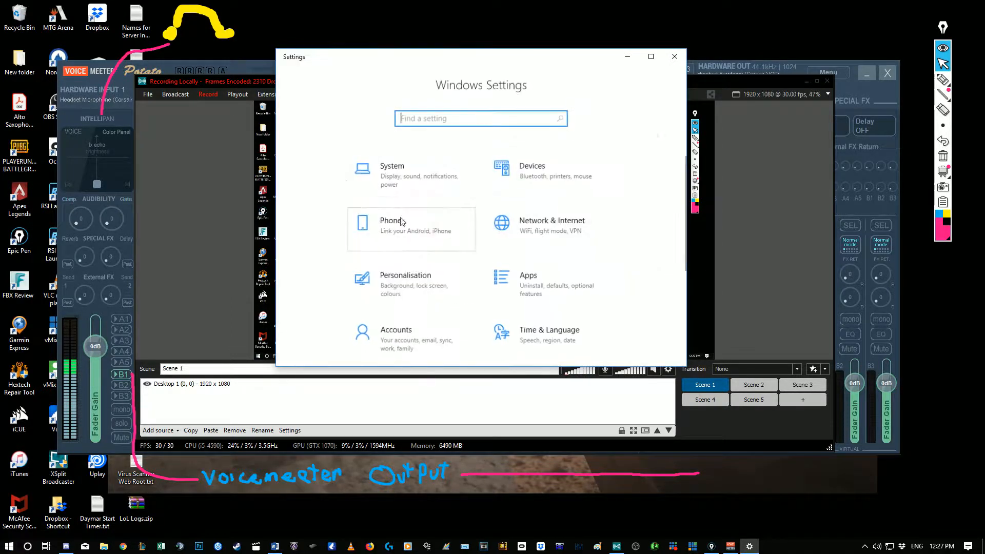
left_click(393, 169)
left_click(323, 183)
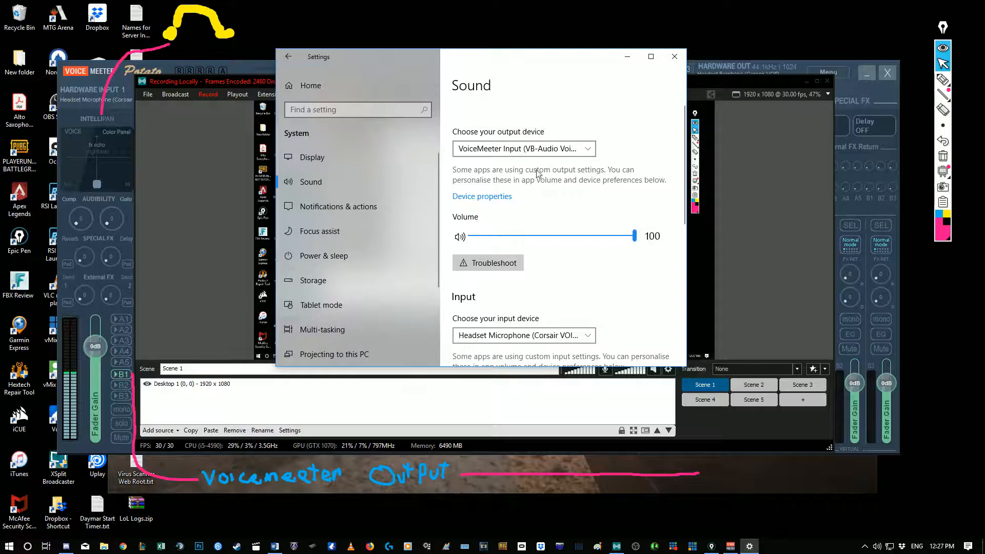
- Open the app volume and device preferences, maximize the Settings window, and hide the Epic Pen annotations
scroll(544, 264, "down", 3)
scroll(579, 286, "down", 2)
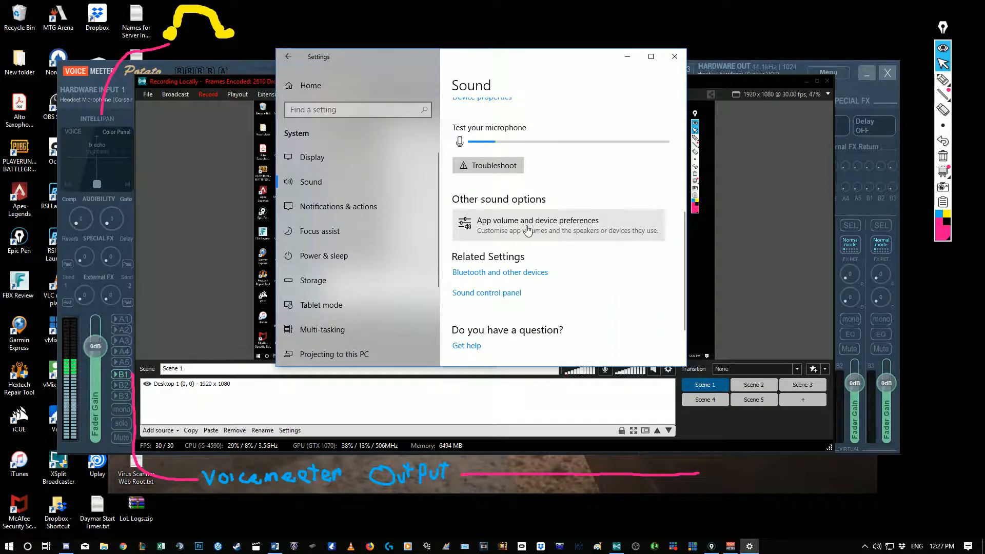
left_click(527, 228)
double_click(546, 58)
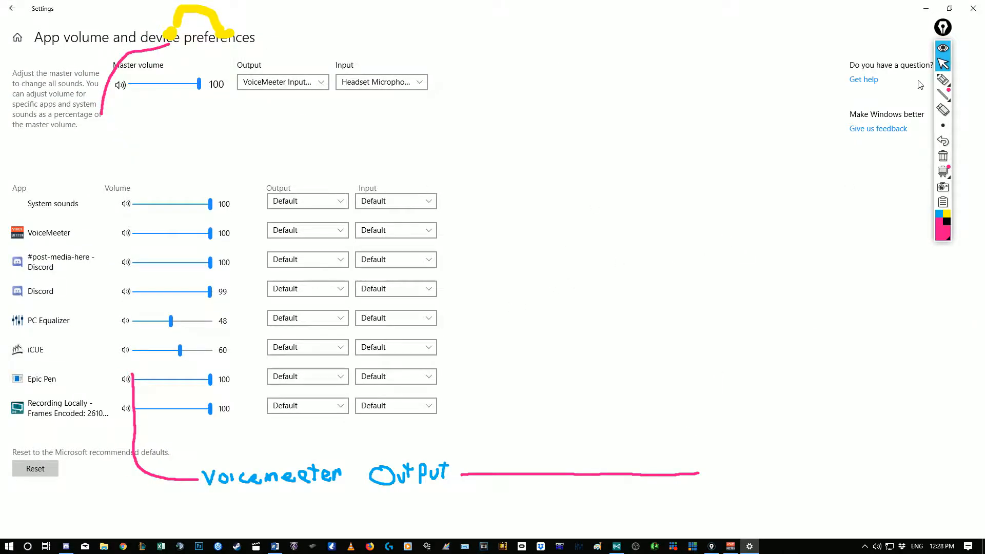
left_click(943, 47)
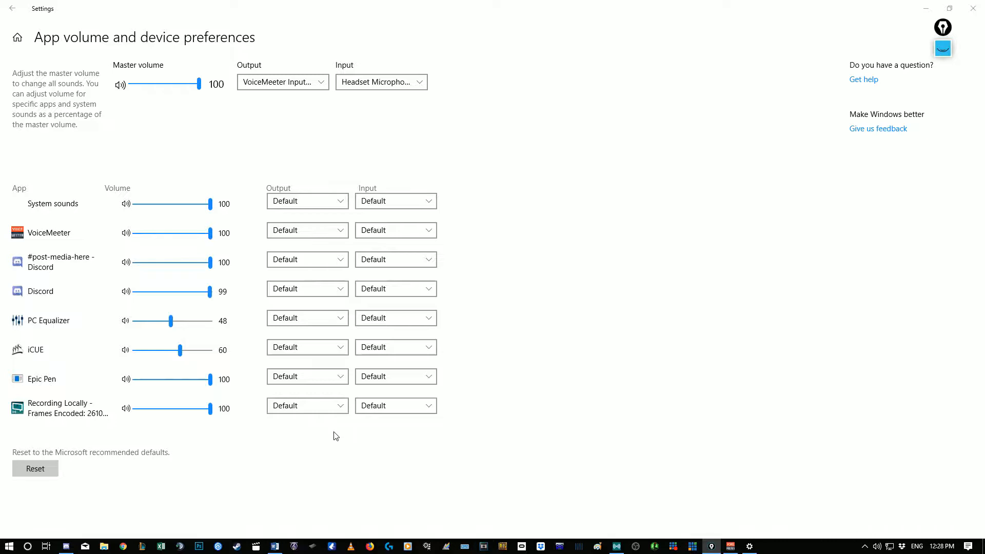
- Review the output device choices for the local recording app, keeping Default, and clear the Settings and XSplit windows from view
left_click(338, 405)
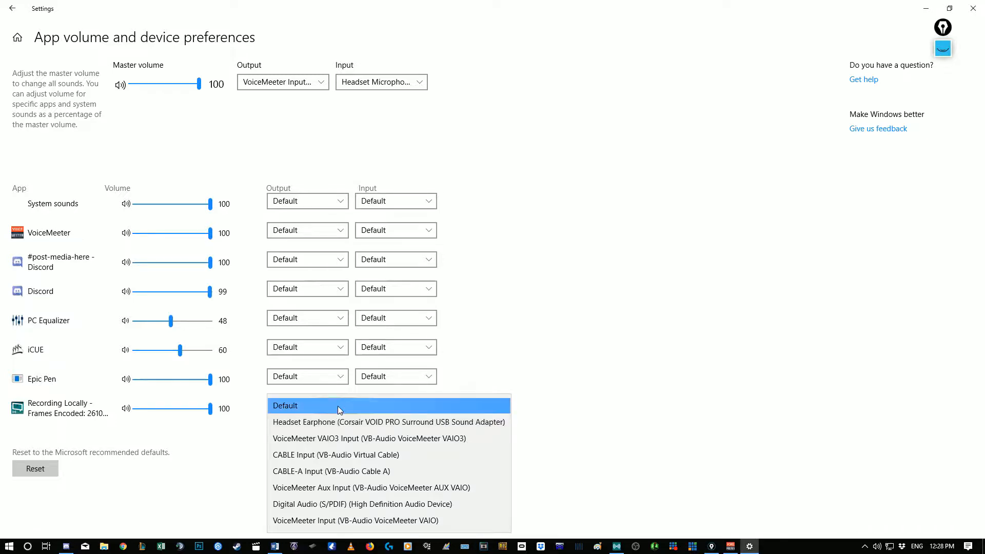
left_click(338, 405)
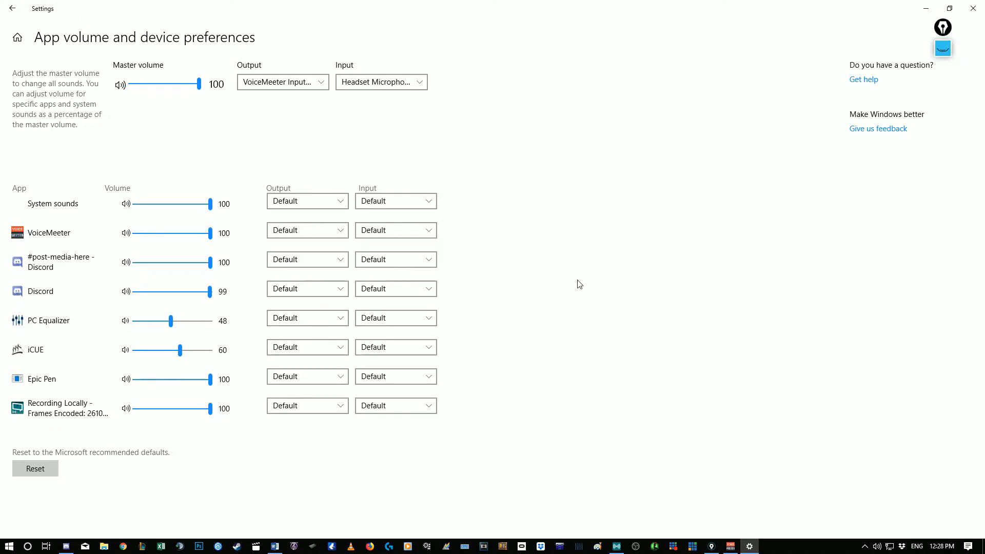
left_click(973, 8)
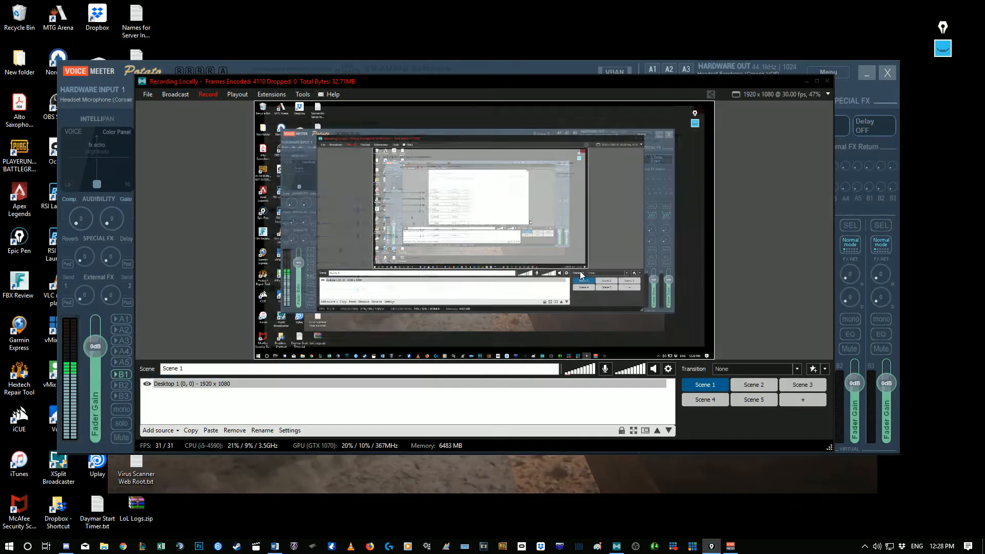
left_click_drag(593, 83, 984, 72)
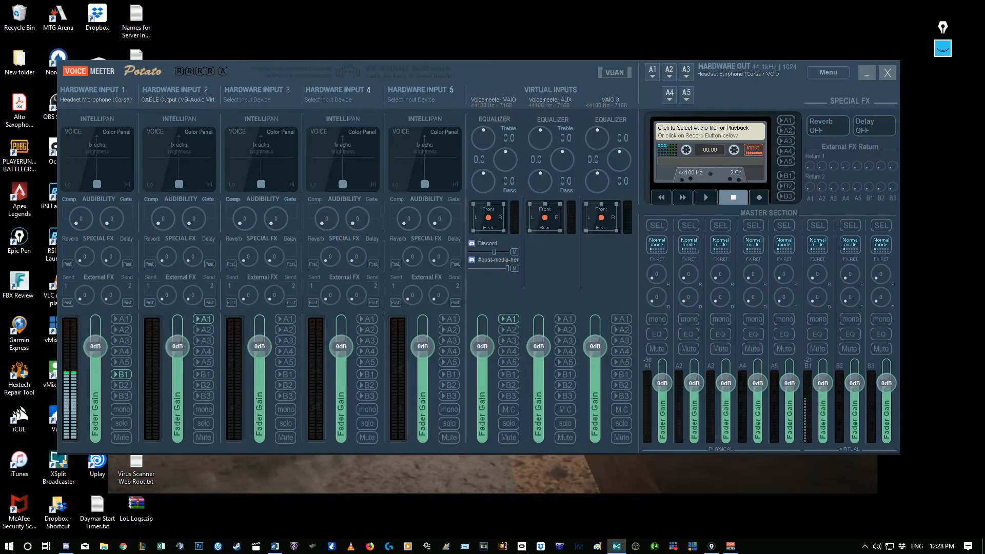